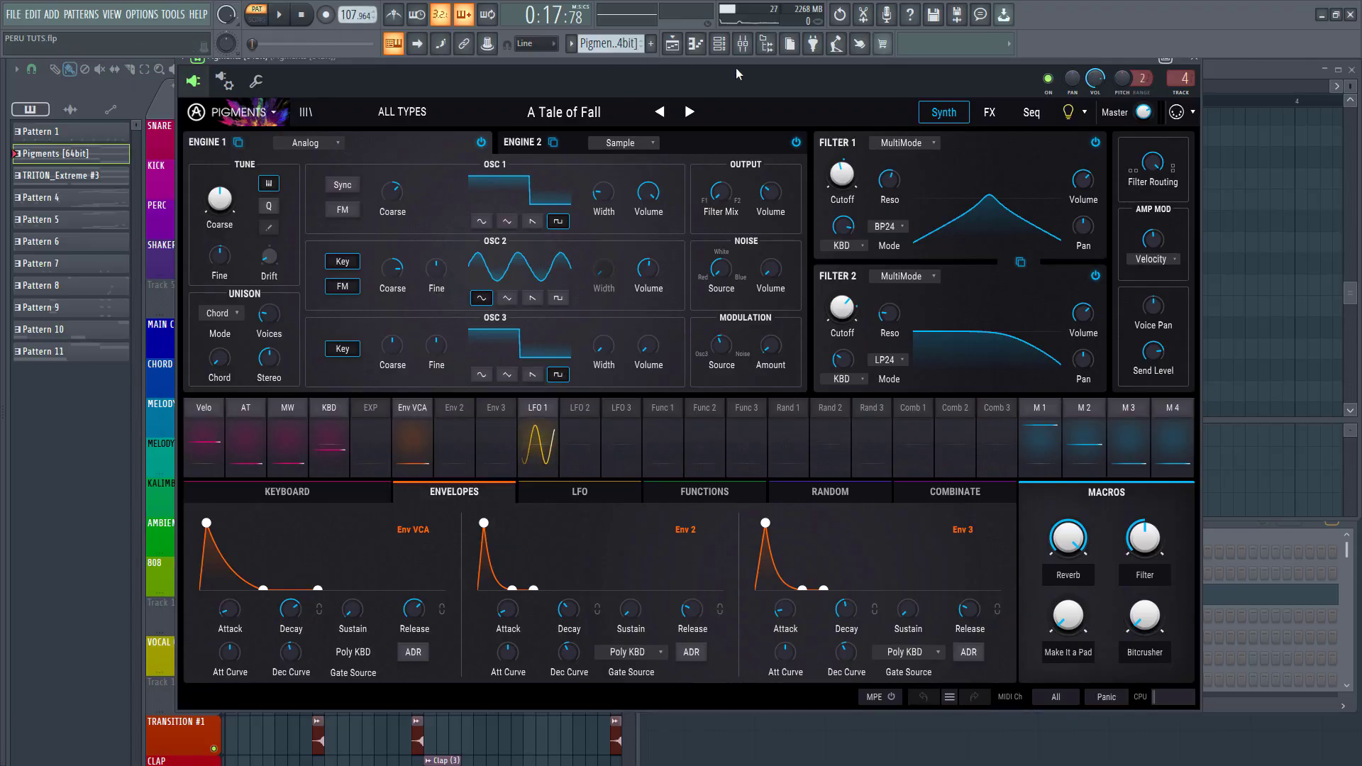
Move the channel rack aside, play the Pigments pattern briefly, and advance Pigments to the Blocks preset.
click(722, 47)
drag(942, 517, 828, 305)
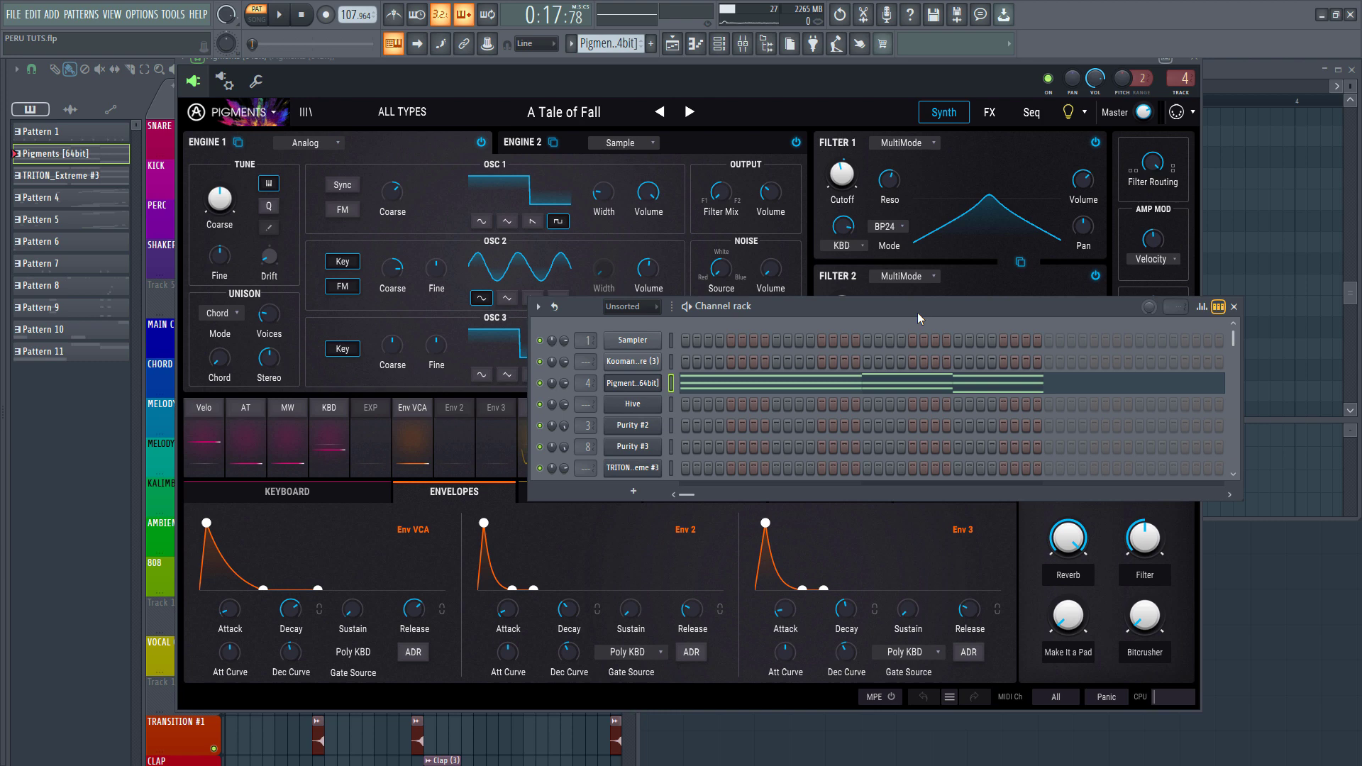
key(space)
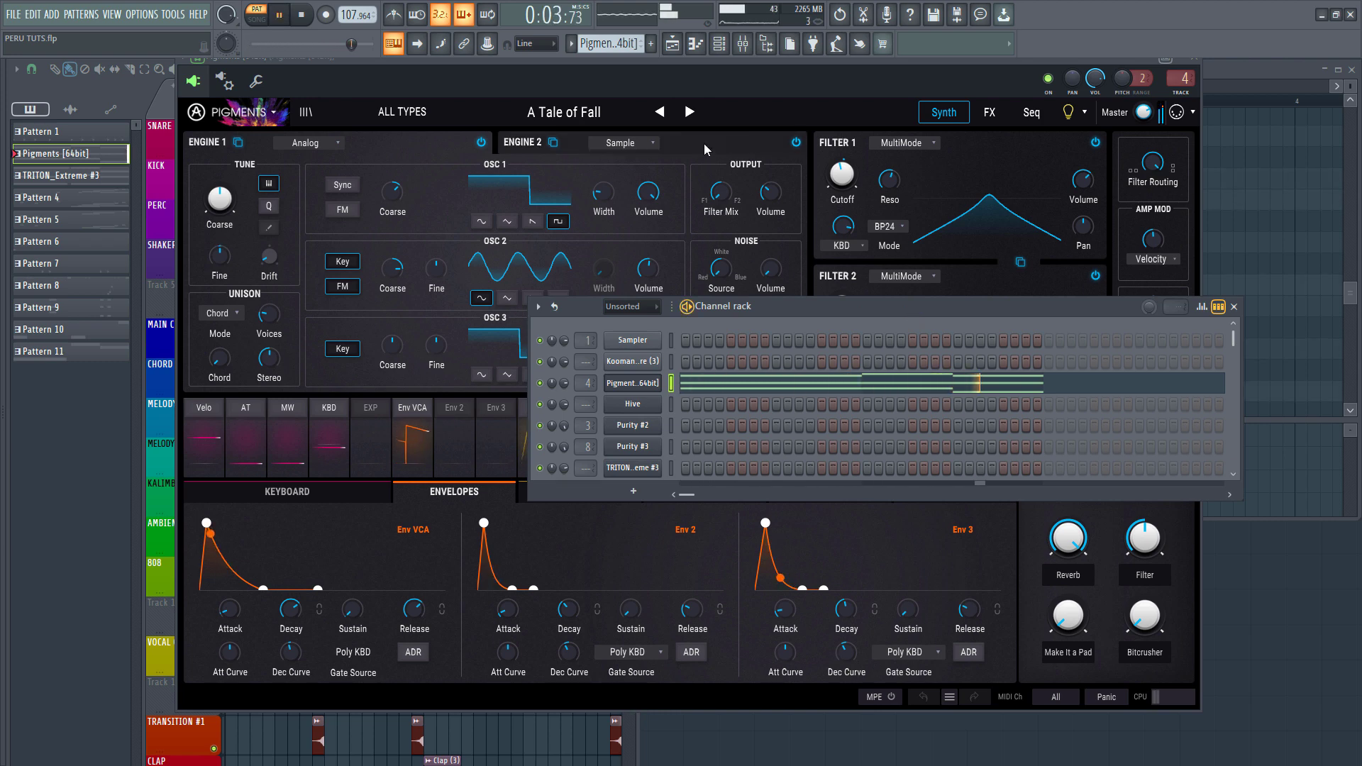
key(space)
click(688, 112)
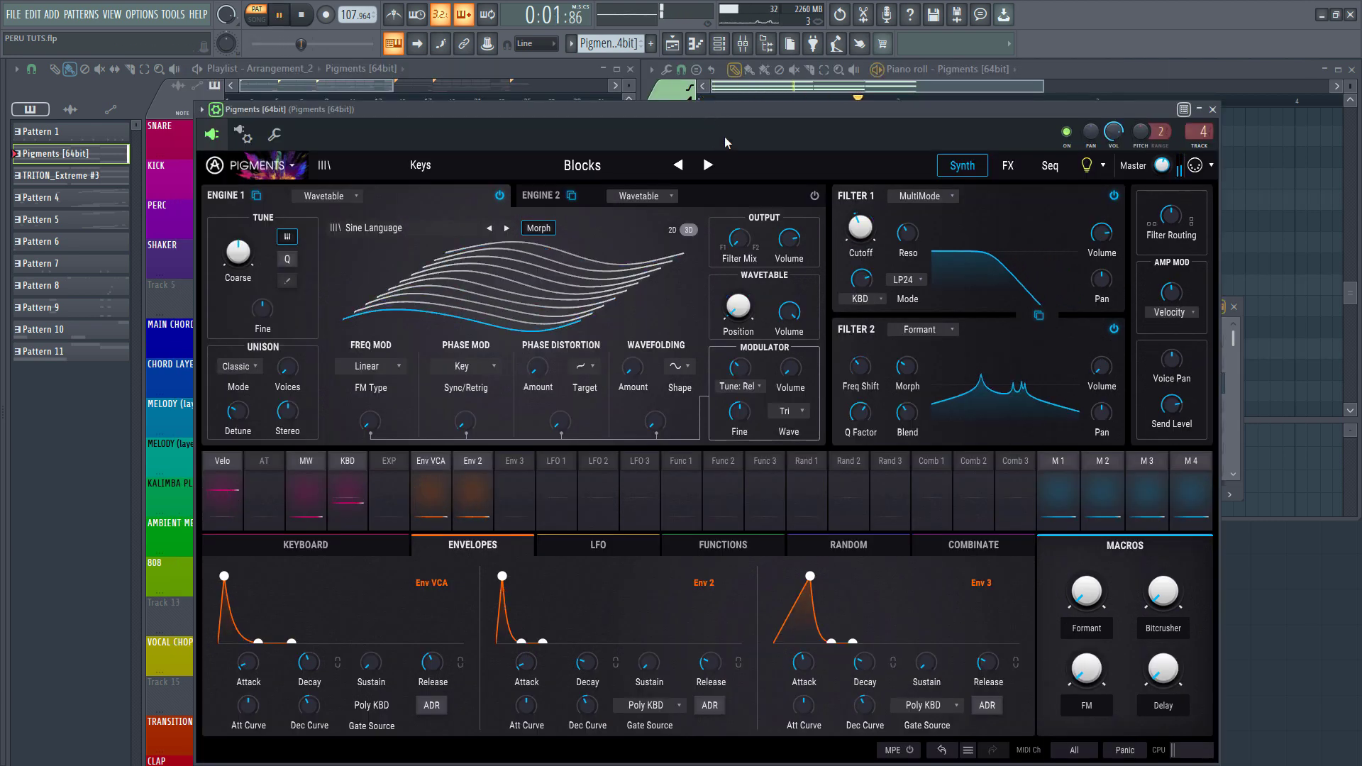
Step Pigments through Brighty, Car Splash and Childhood Memory during playback, then lower its window to show the piano roll.
key(space)
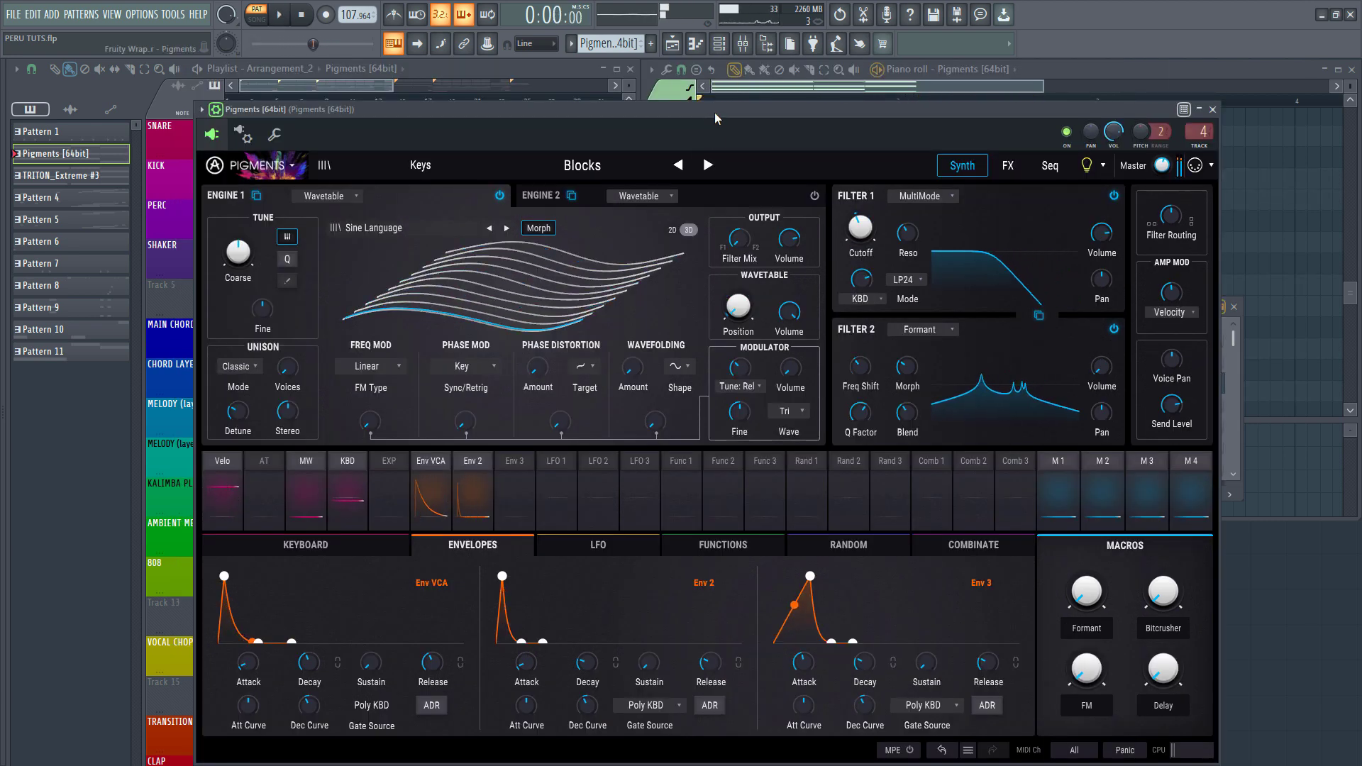
click(708, 165)
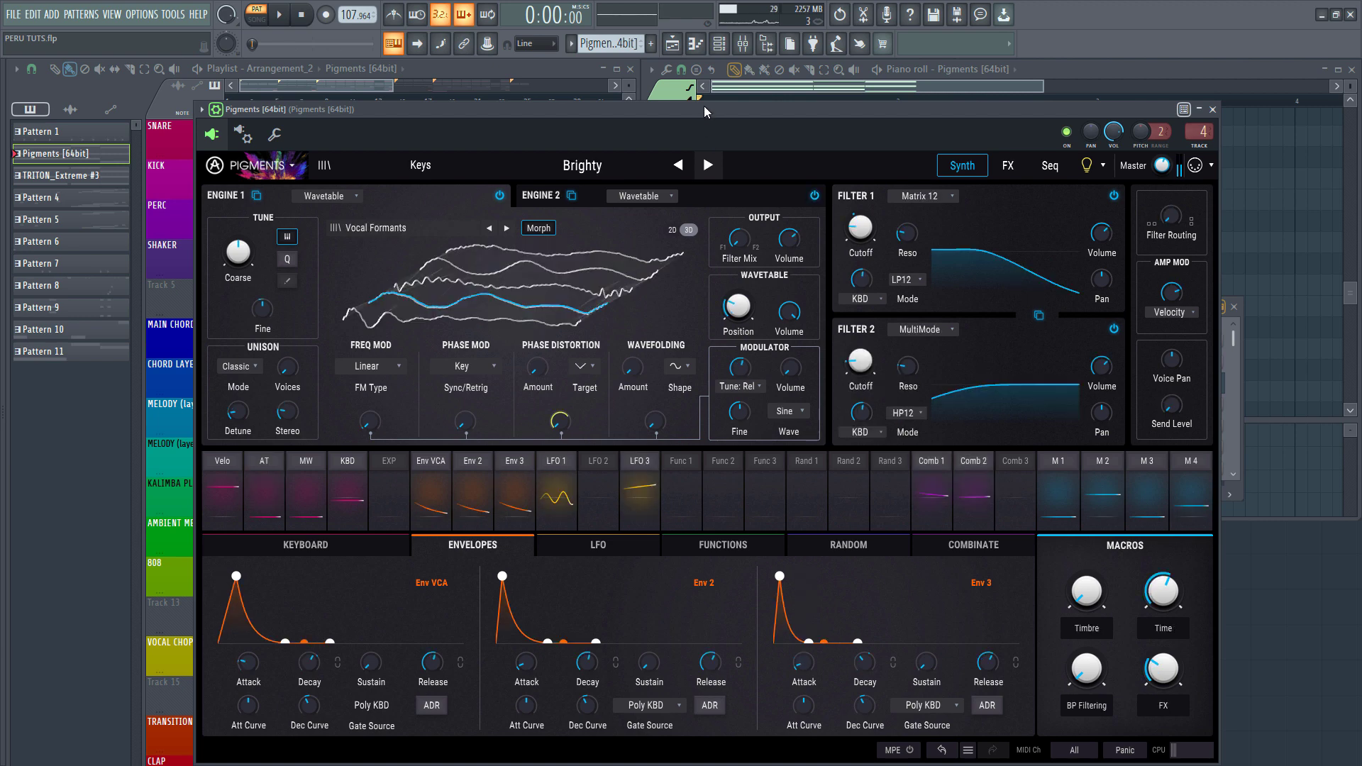
key(space)
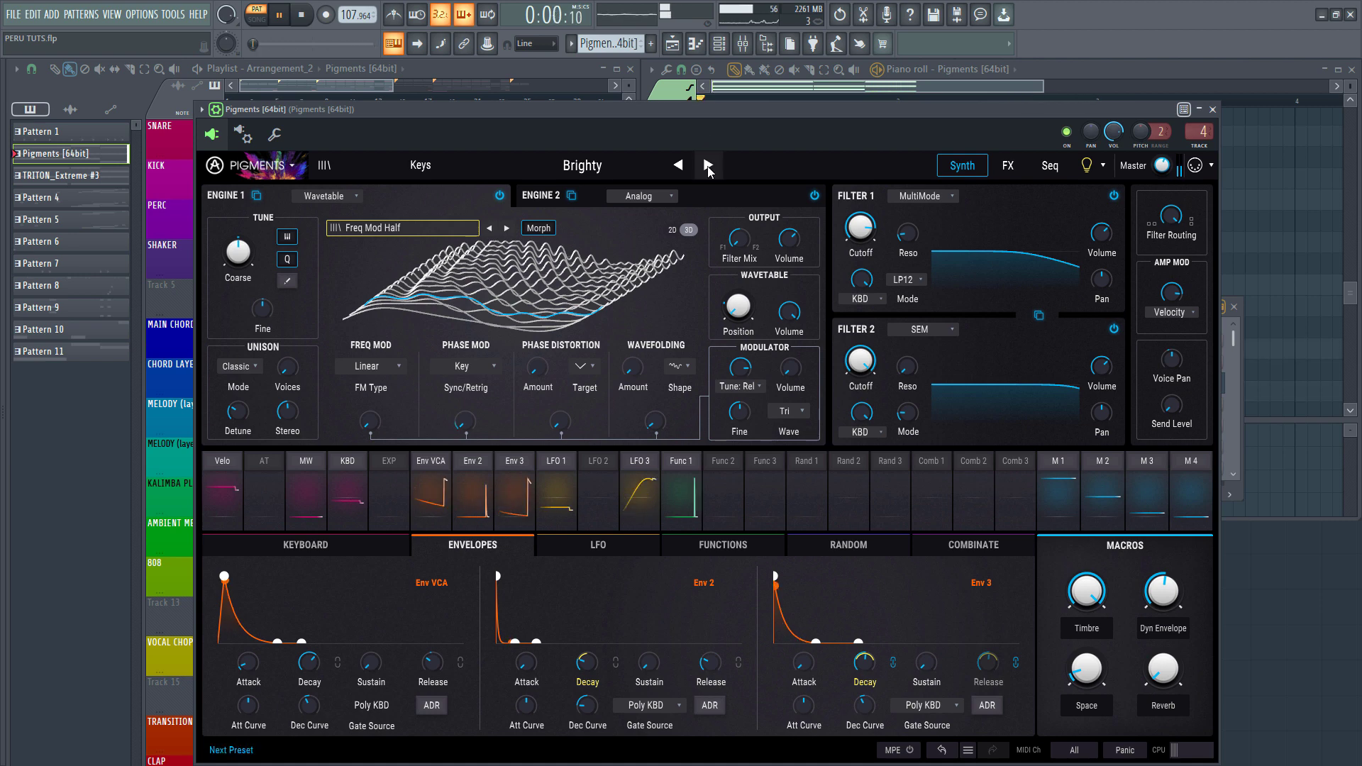
click(707, 164)
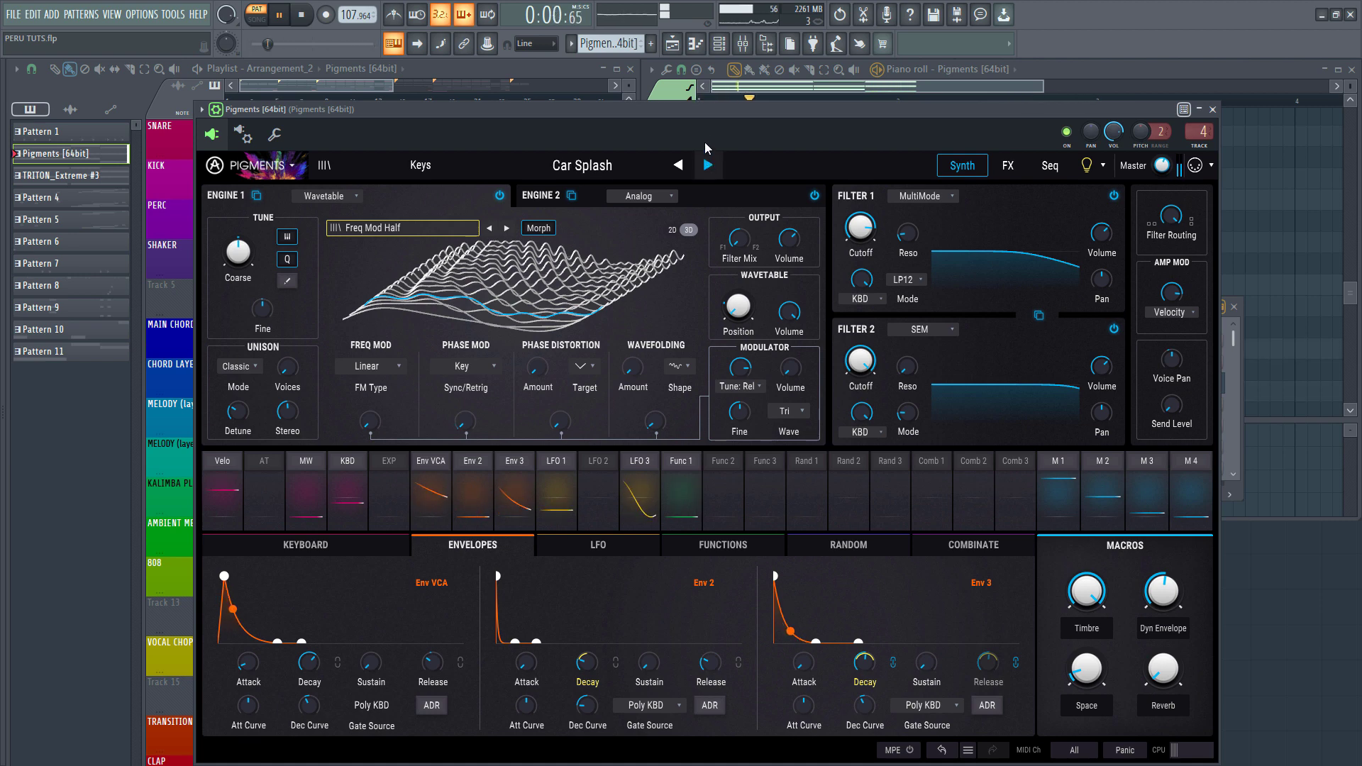
click(707, 165)
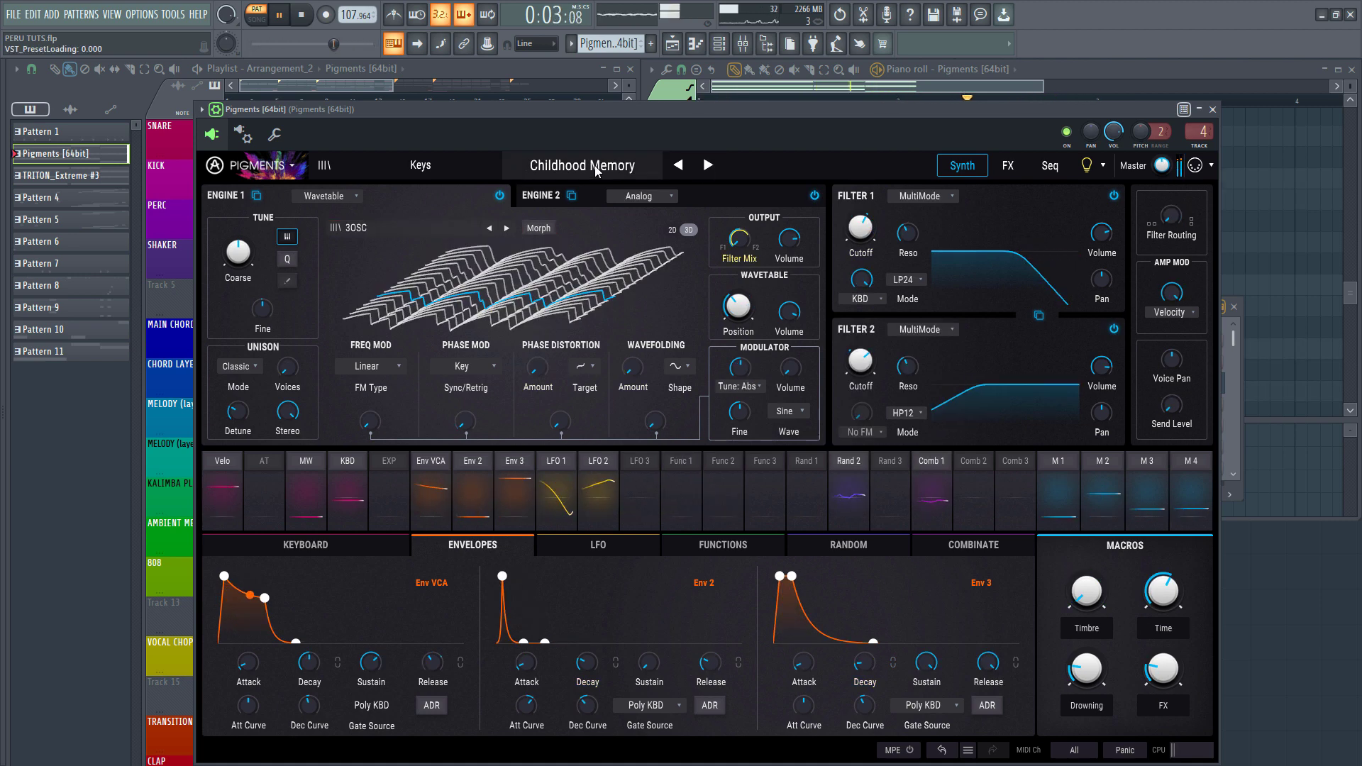
drag(658, 115, 671, 246)
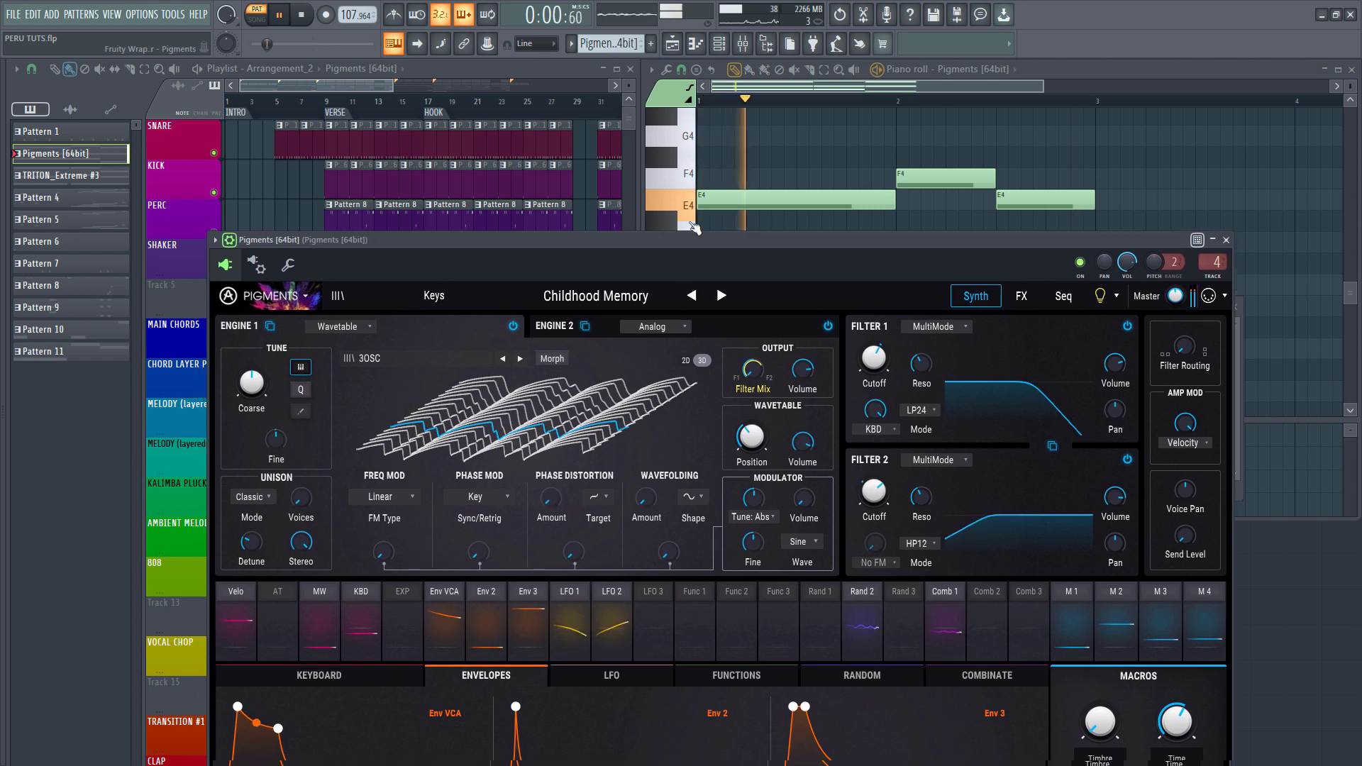
Stop playback and bring up the TRITON_Extreme #3 instrument showing the ASineOfTheTimes program.
scroll(709, 199, down, 4)
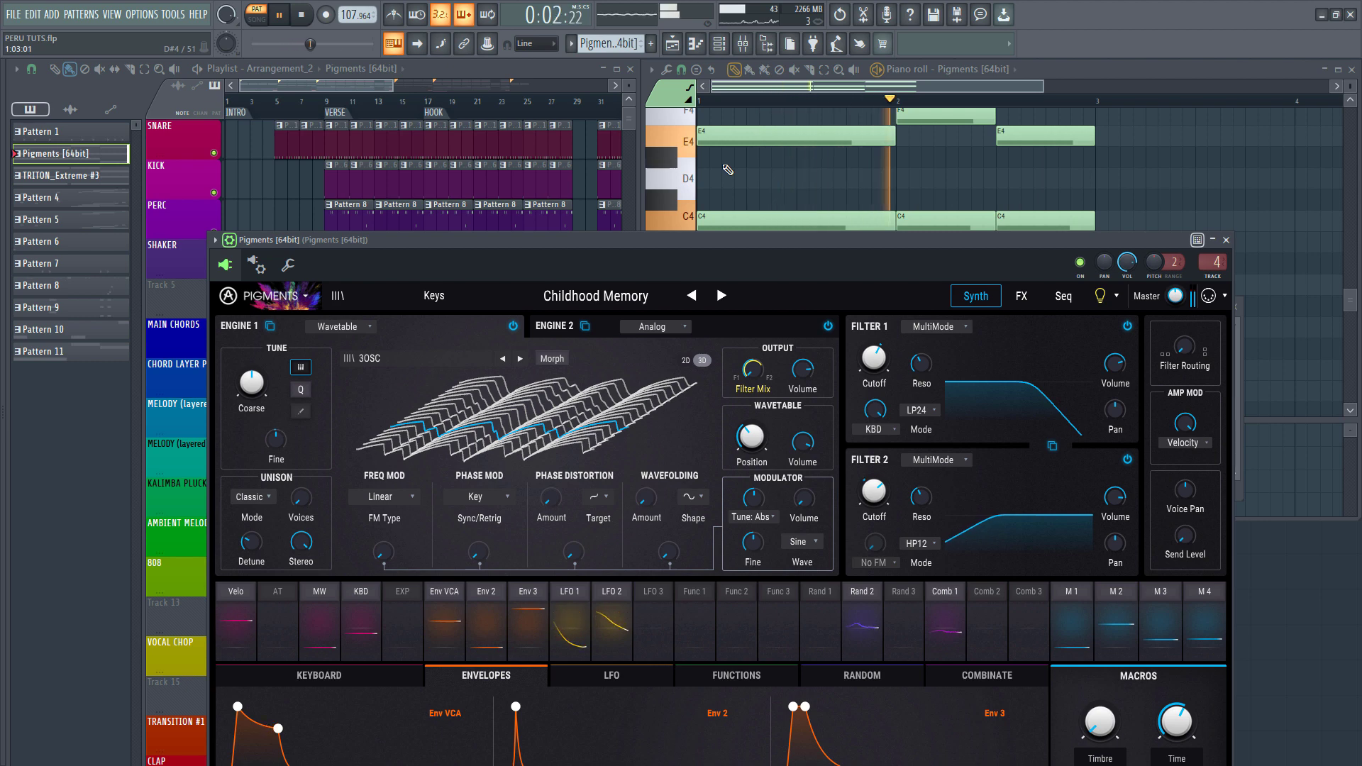
scroll(745, 199, down, 4)
key(space)
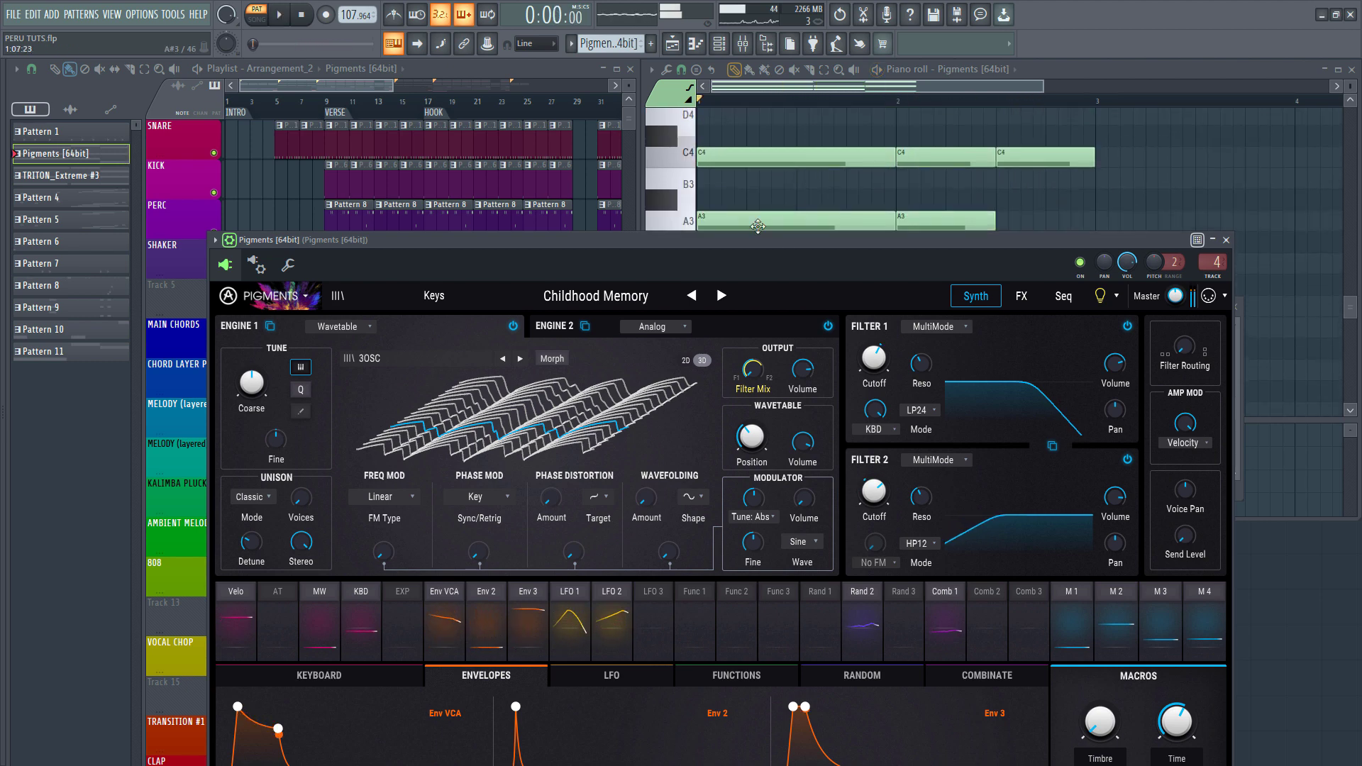
click(64, 175)
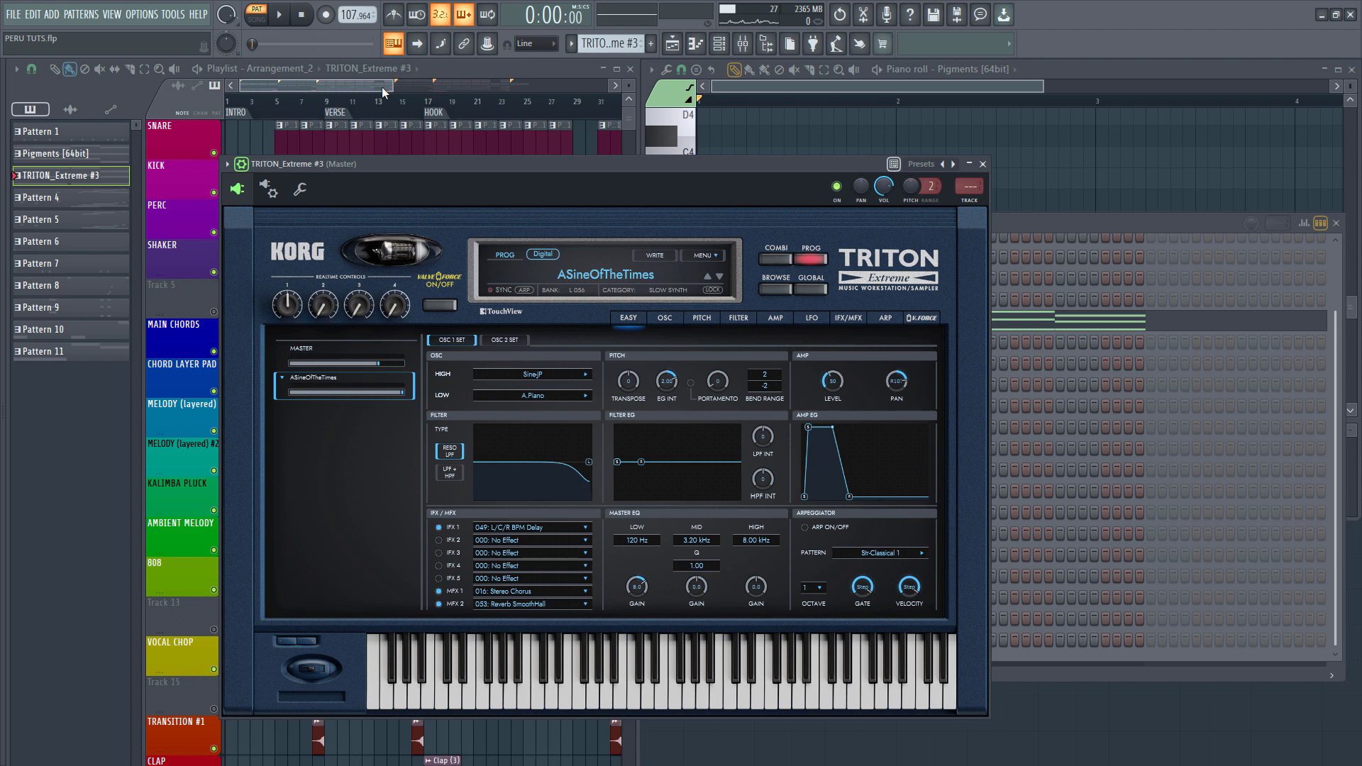
Filter Triton's browser to SLOW SYNTH and audition Nebula Church, London's Pride and Smoothy Pad during playback.
click(594, 278)
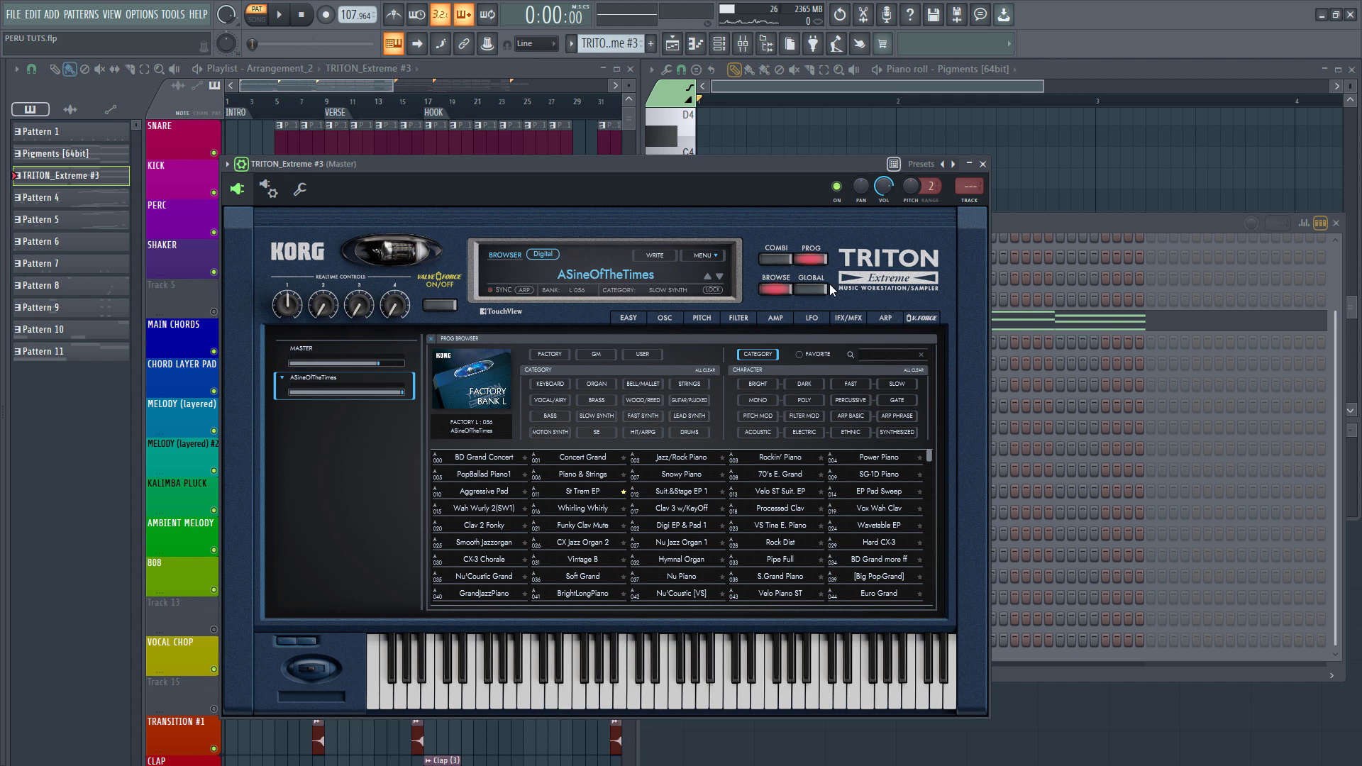
click(599, 417)
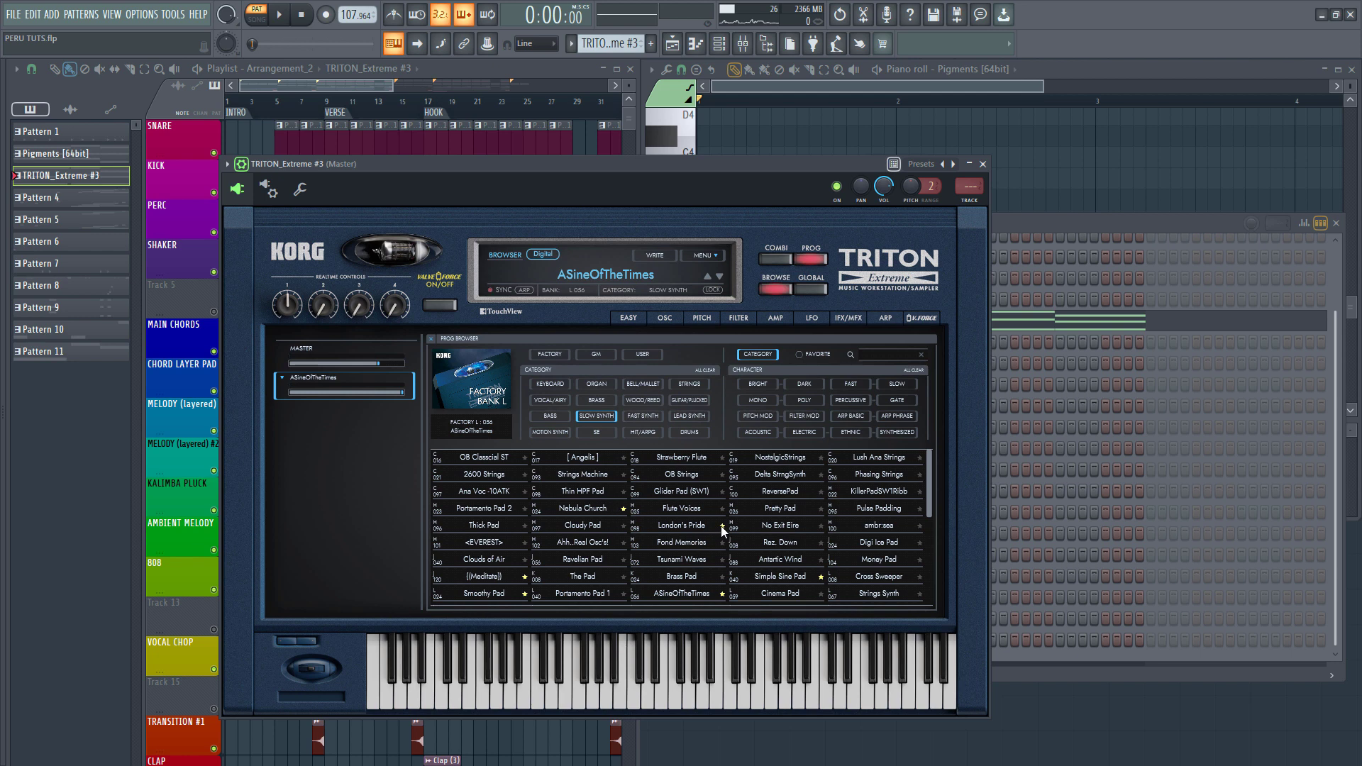
click(593, 509)
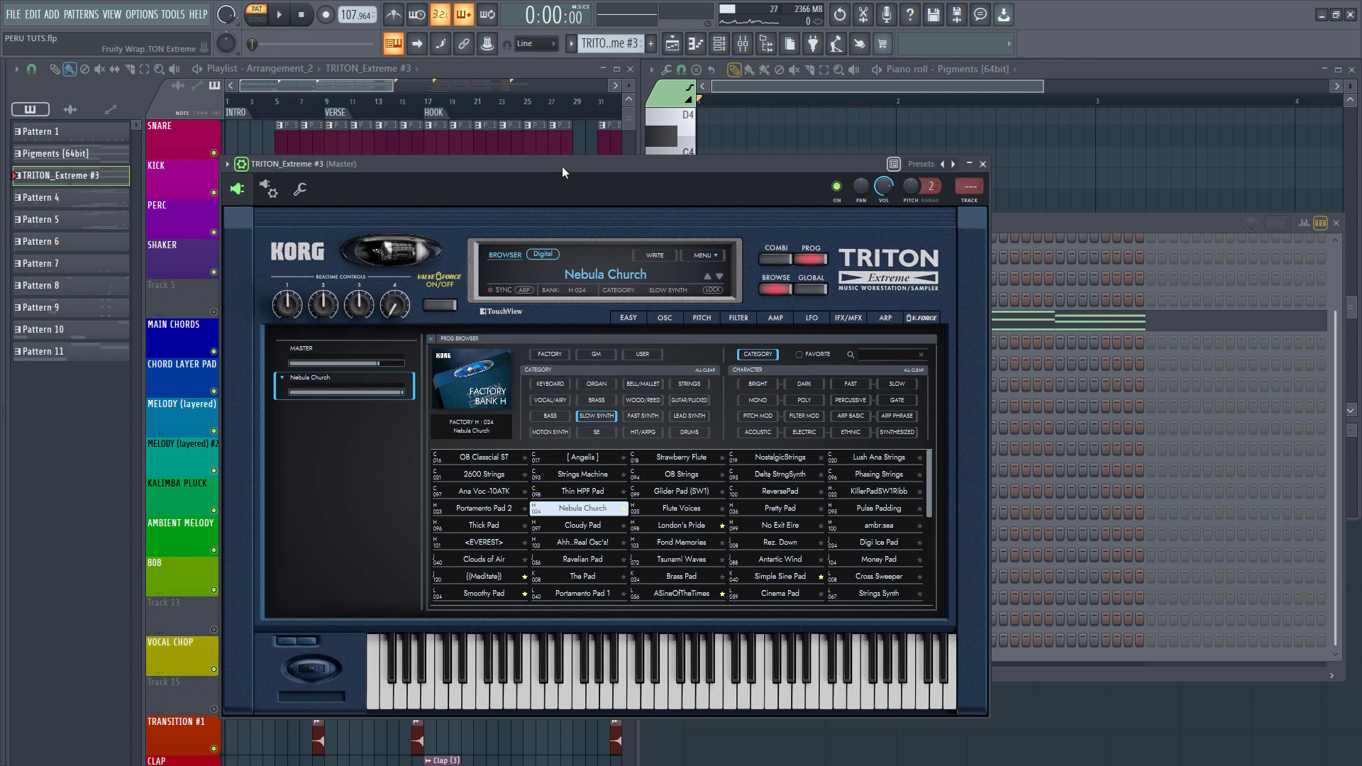
key(space)
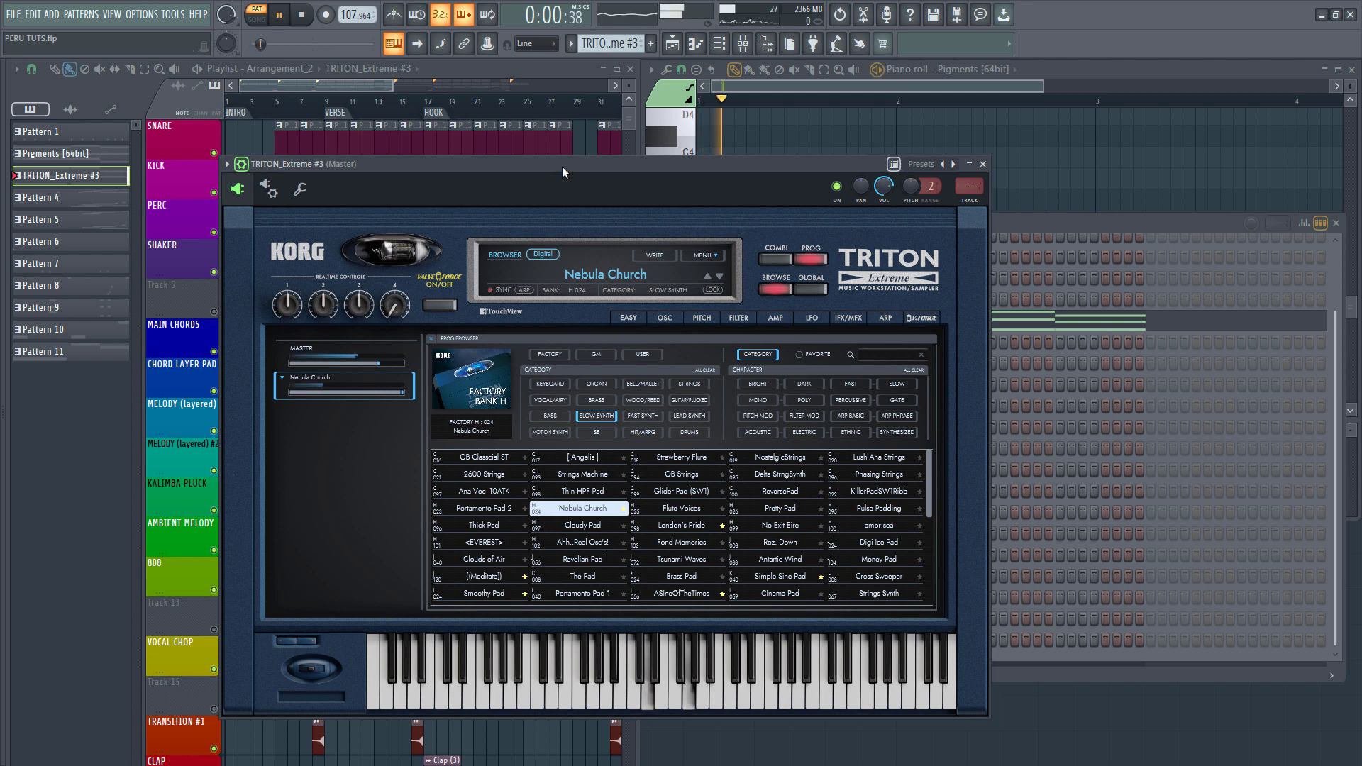
click(679, 526)
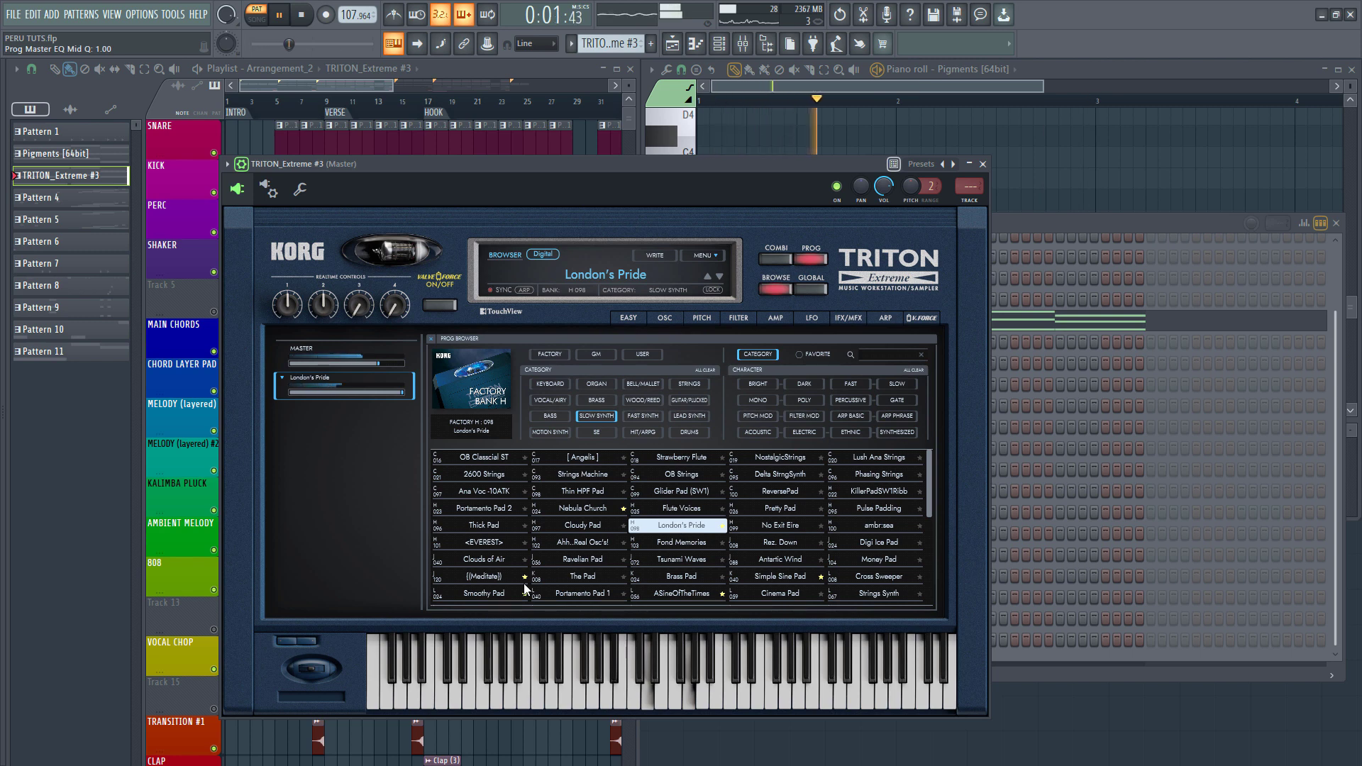
click(497, 595)
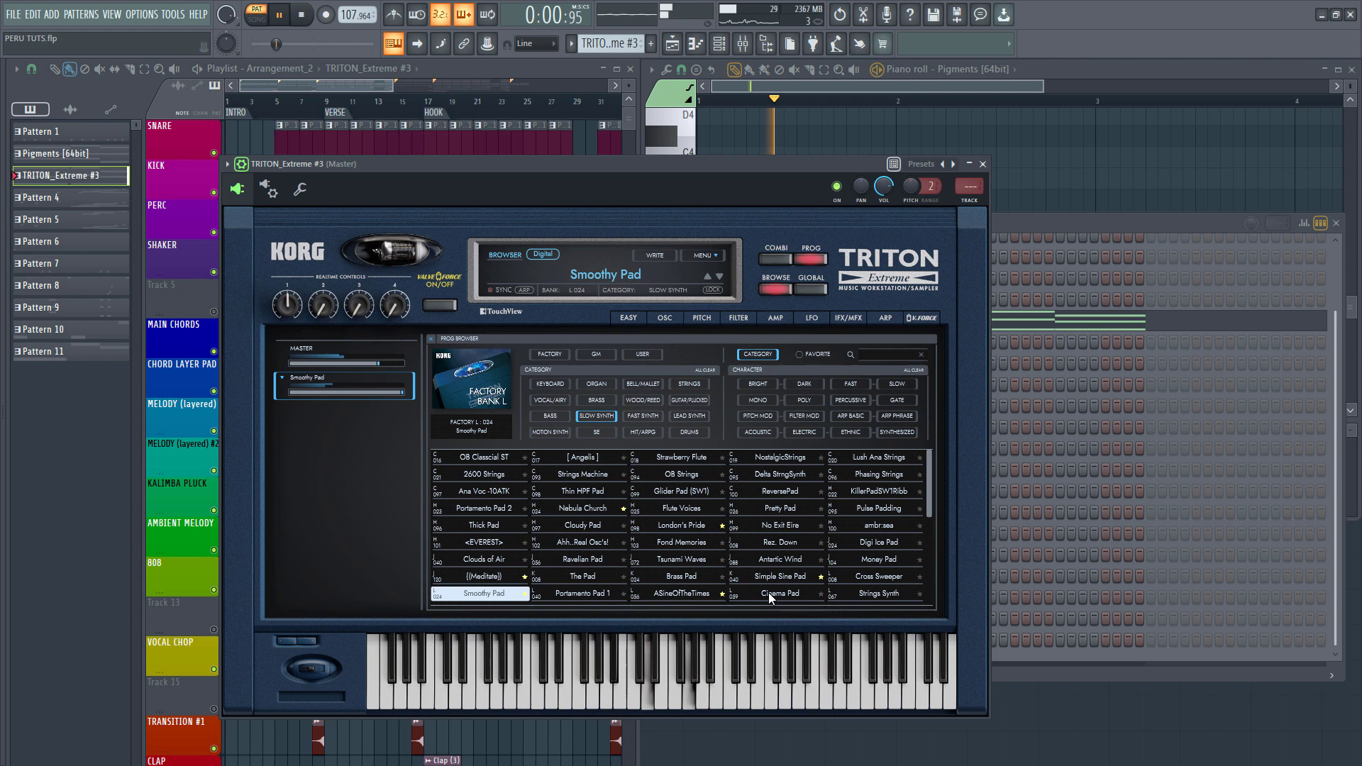
scroll(766, 592, down, 1)
Audition ASineOfTheTimes, then load and play Simple Sine Pad on Triton before stopping playback.
click(692, 571)
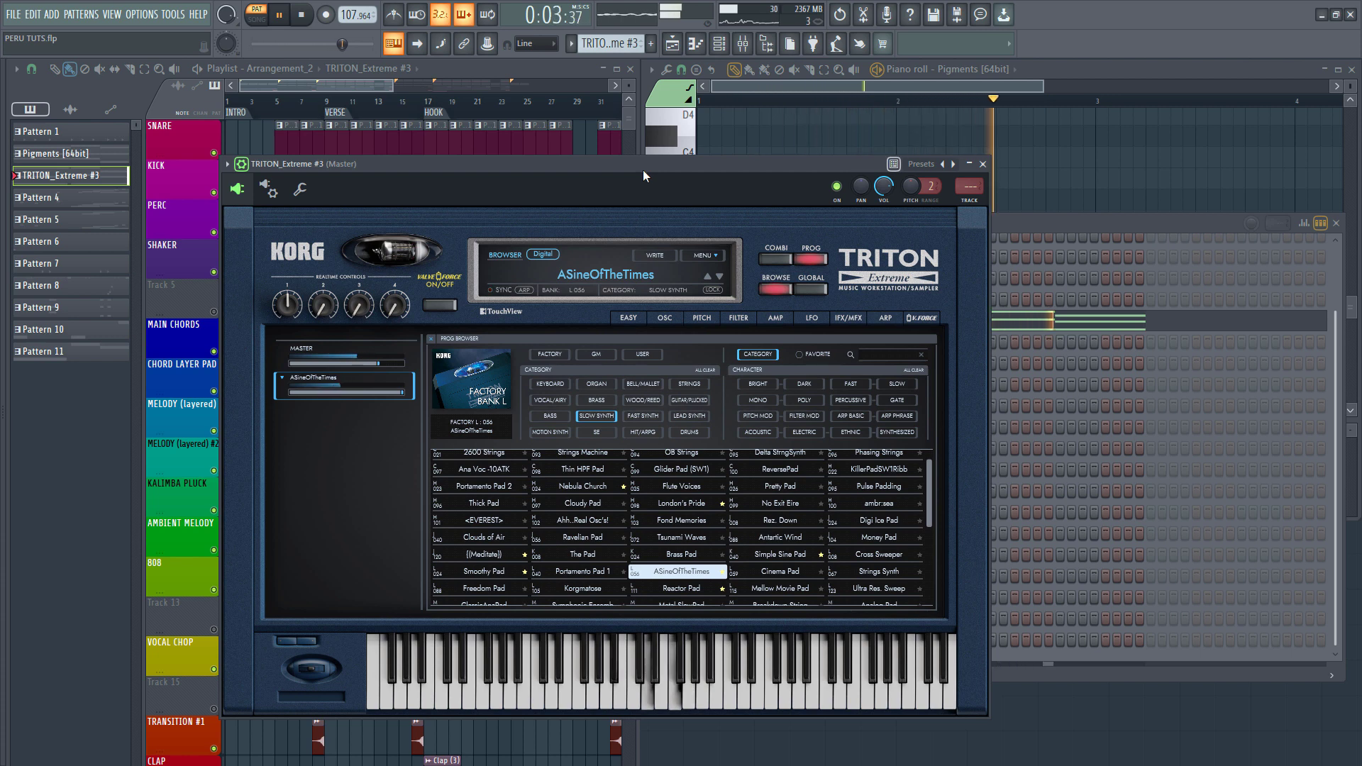
key(space)
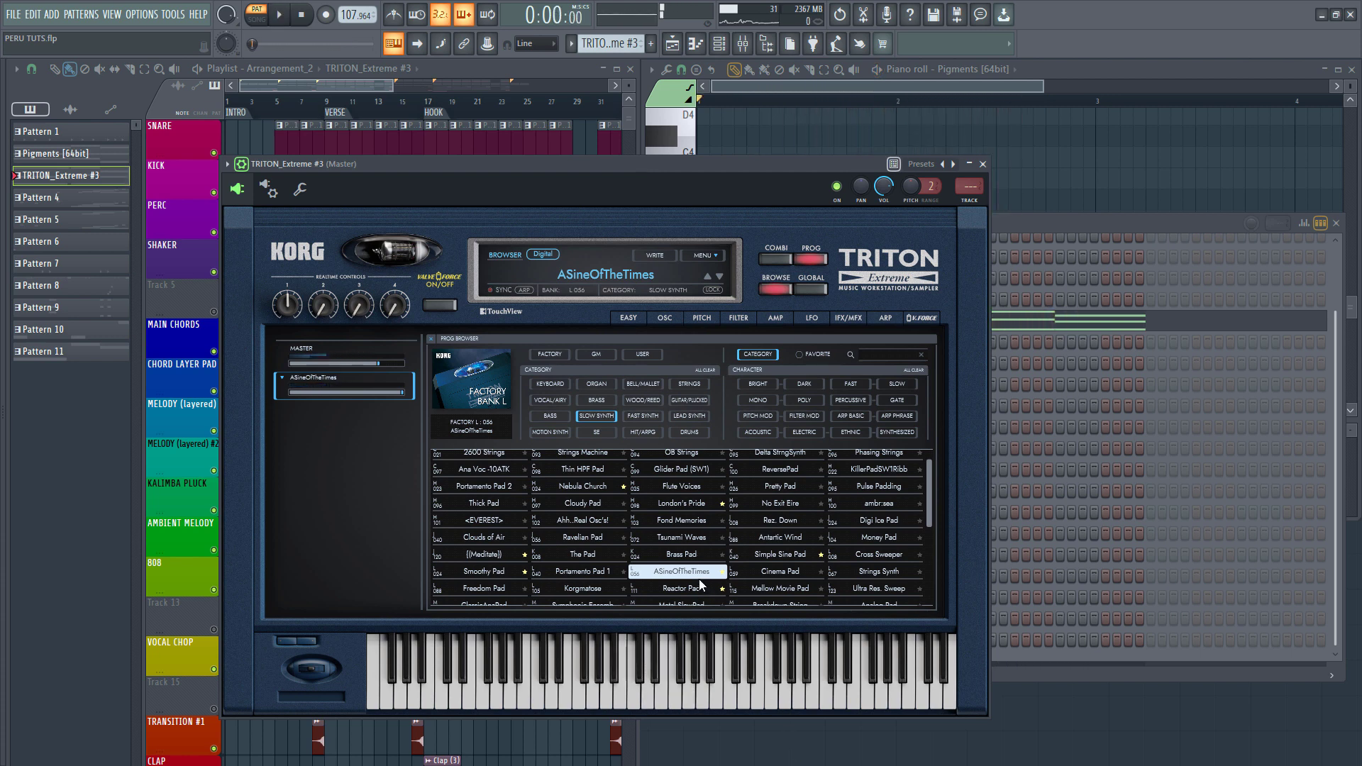
click(784, 555)
key(space)
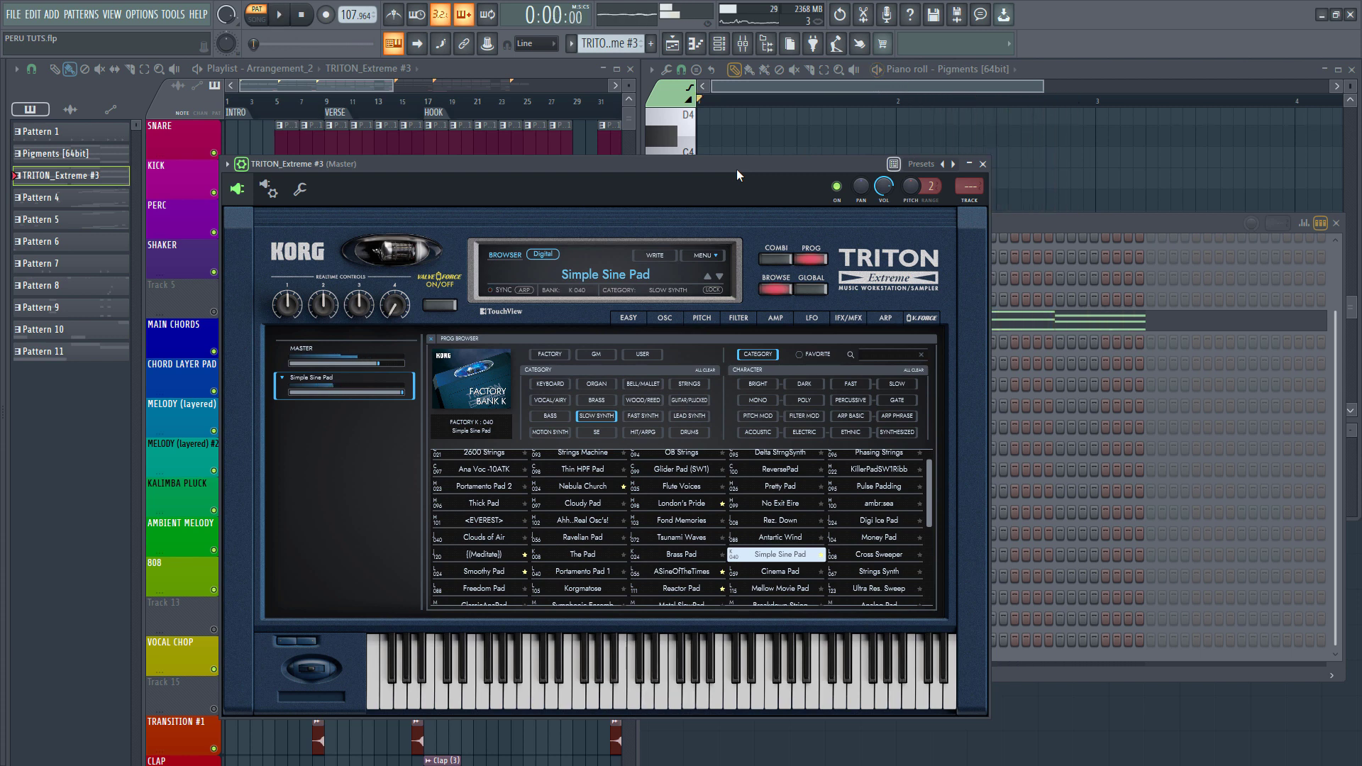
key(space)
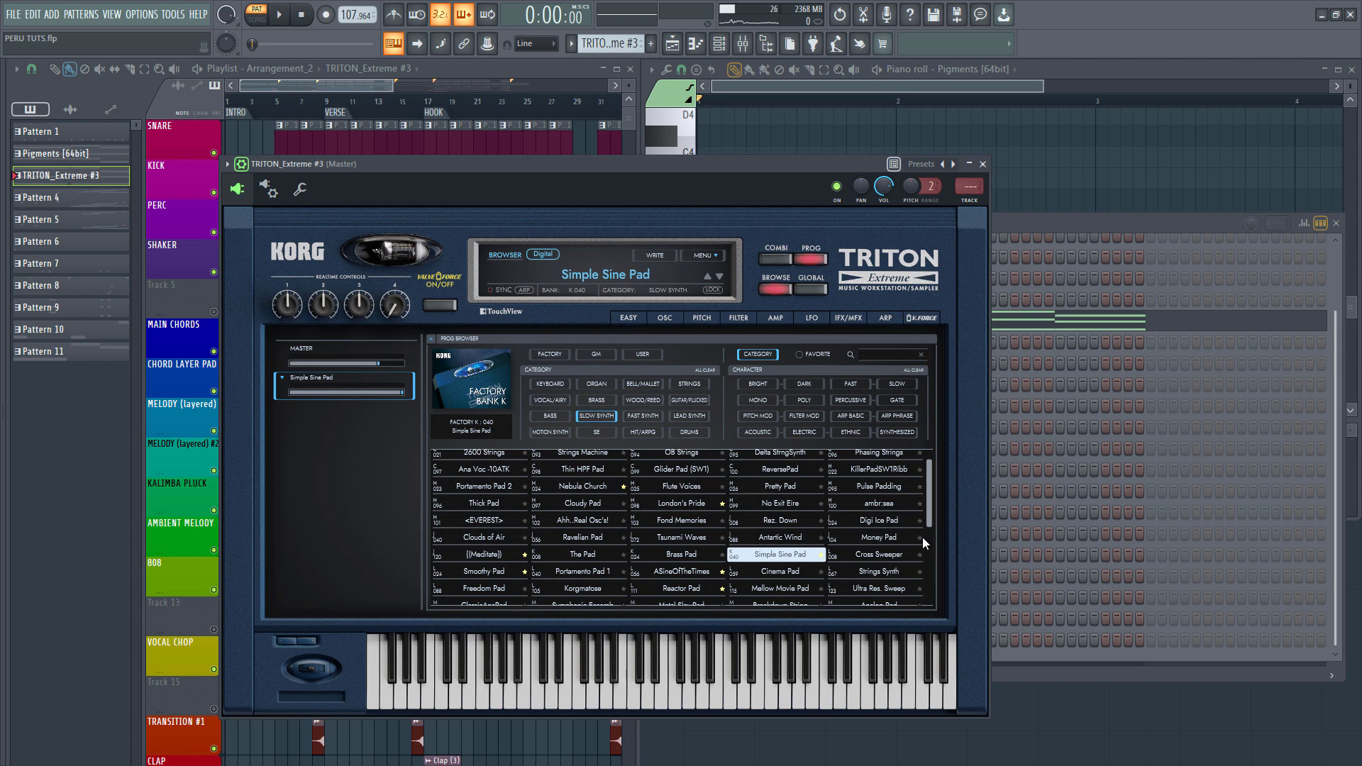
Select Pattern 9 and play it through Purity #2 on its Smallest Bell & Perc preset.
scroll(753, 545, down, 1)
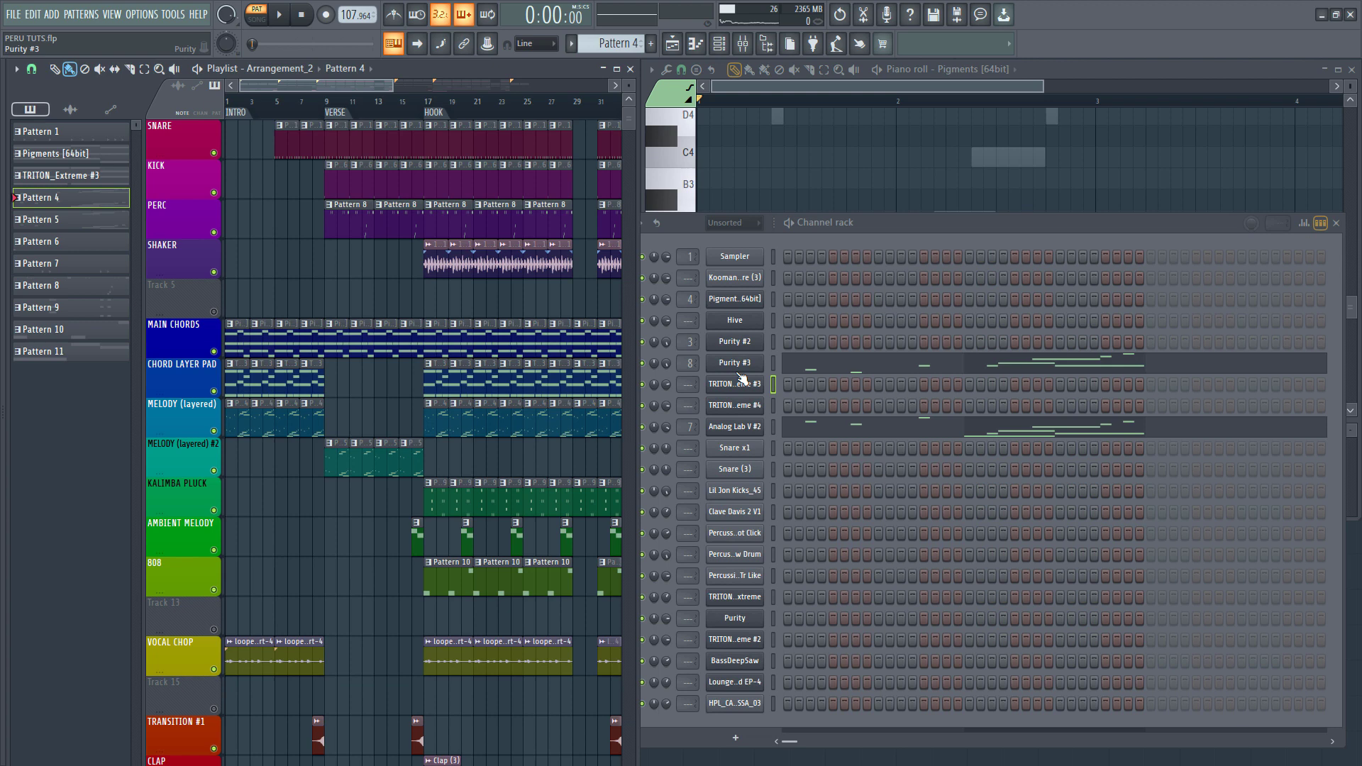
click(738, 363)
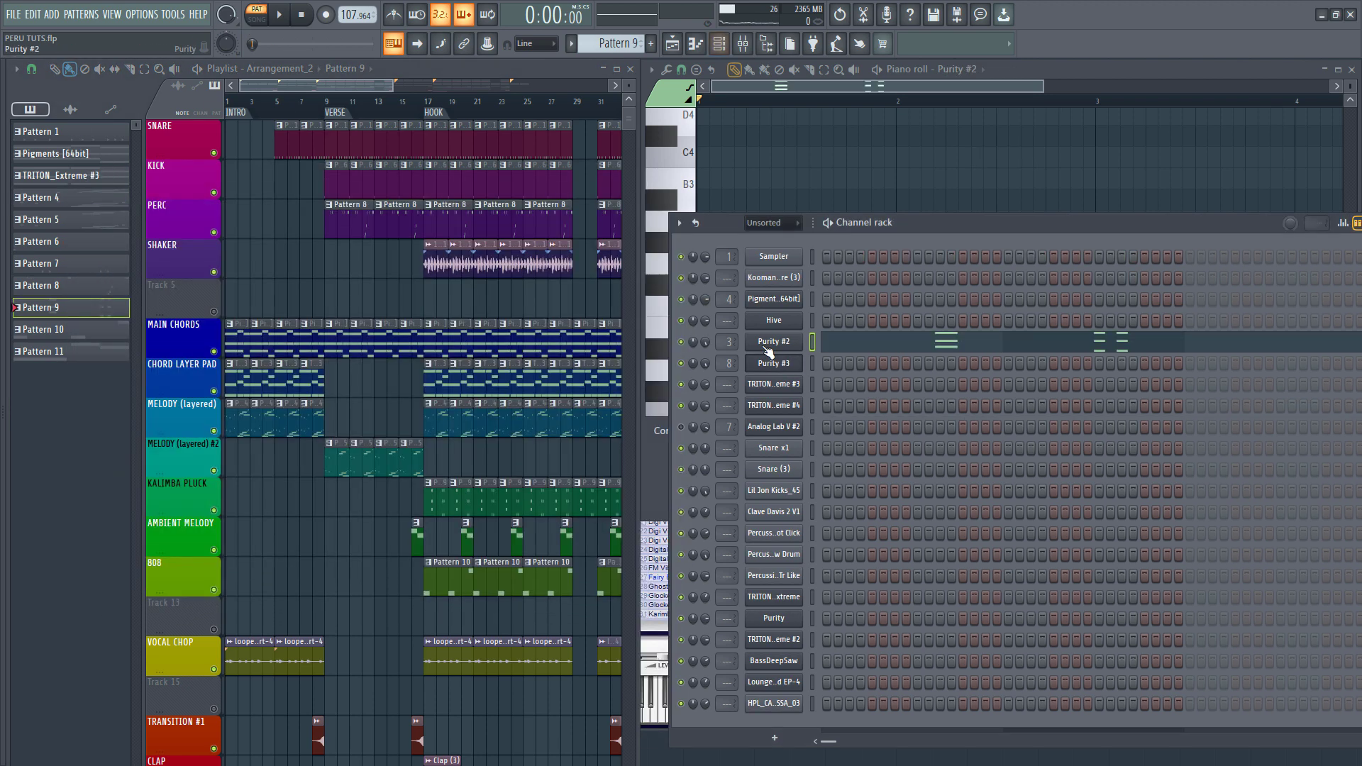
click(773, 341)
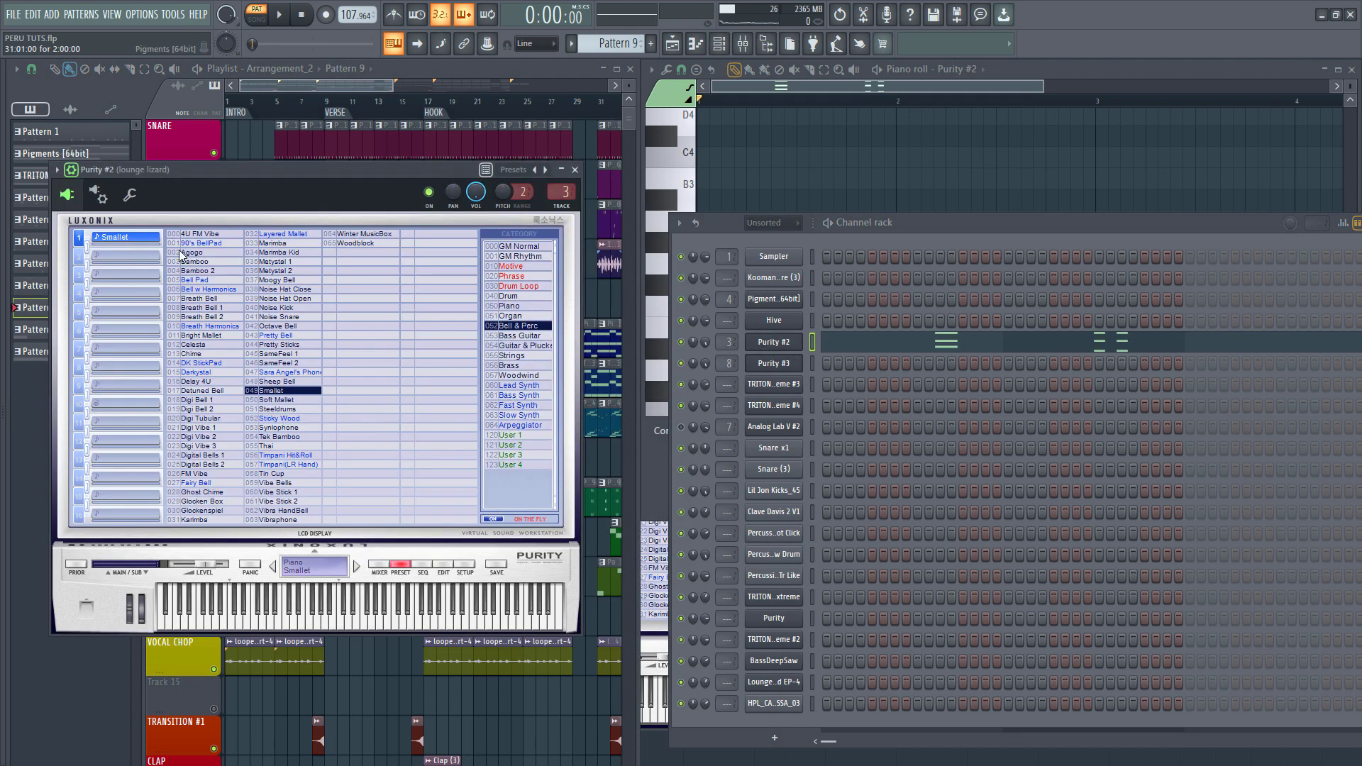
key(space)
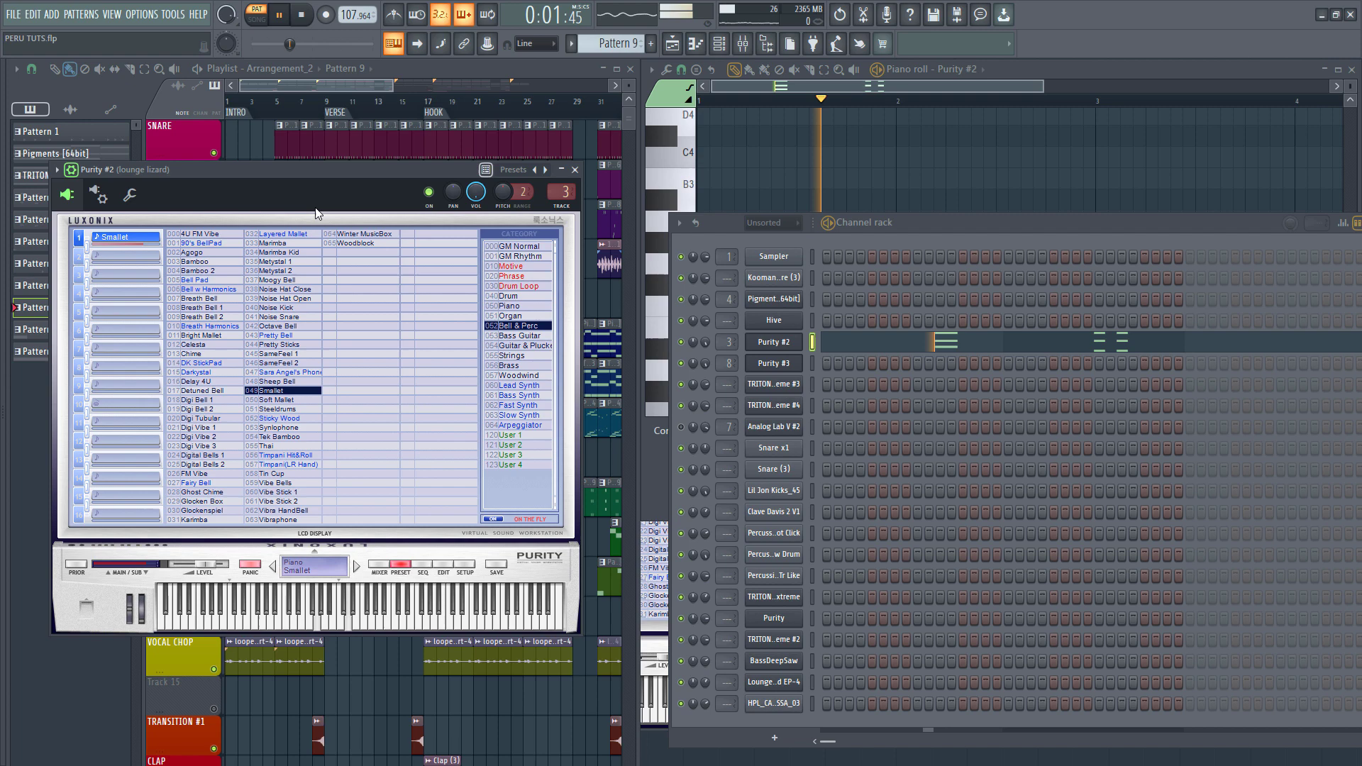
drag(312, 176, 384, 162)
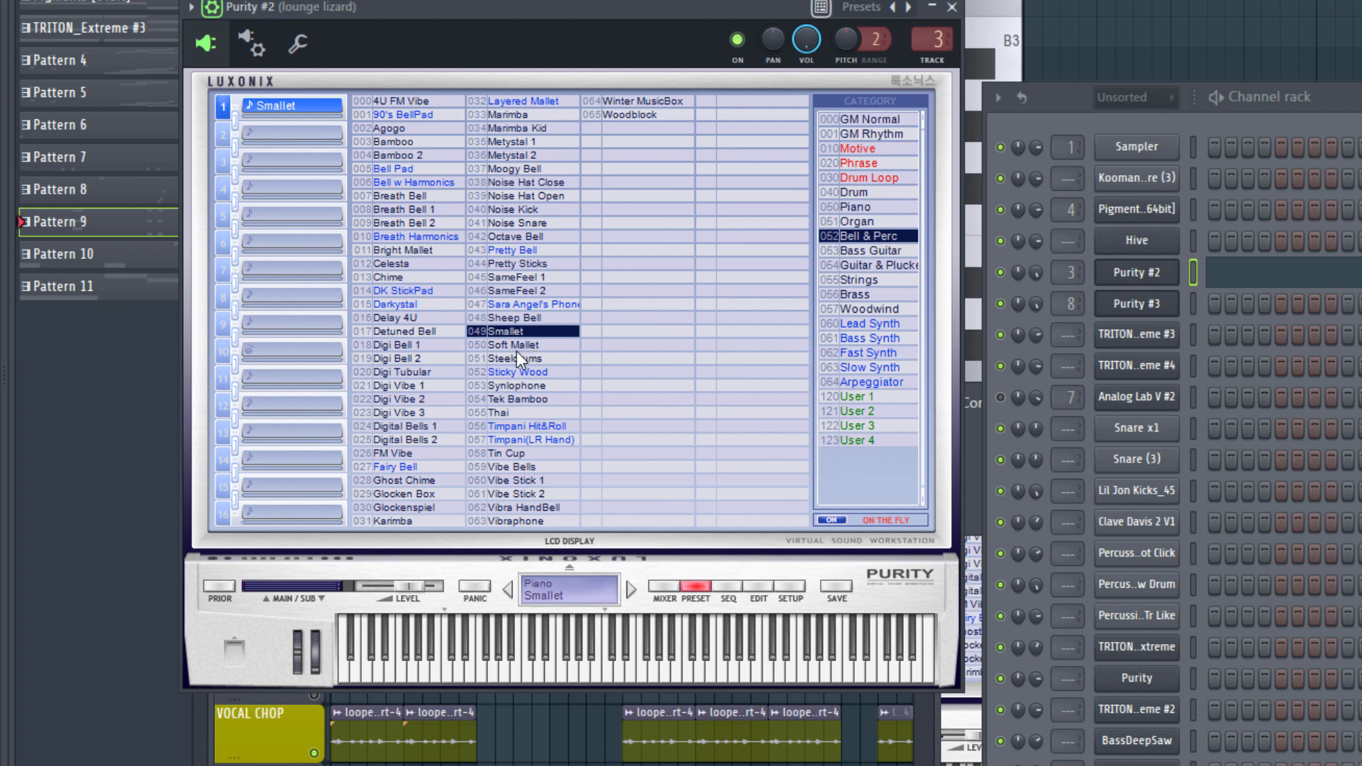
click(388, 525)
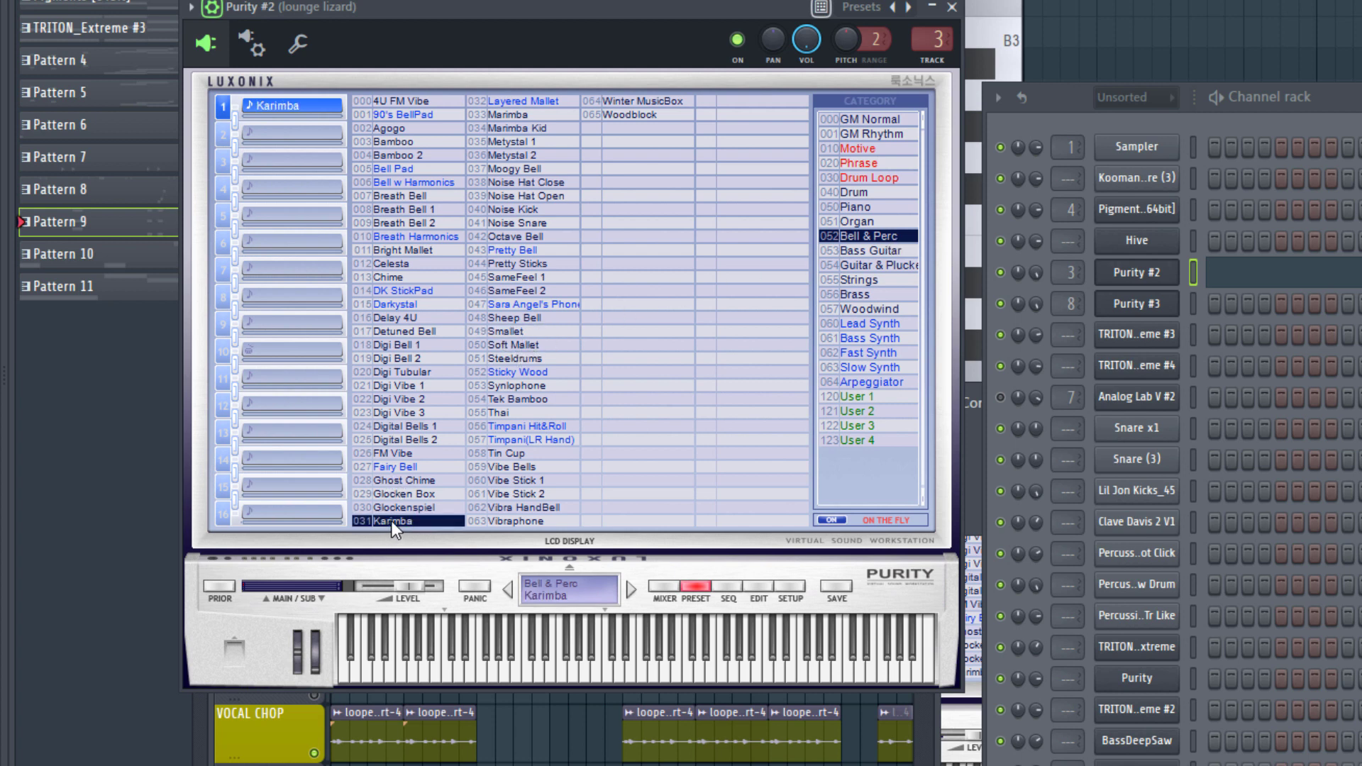
click(508, 331)
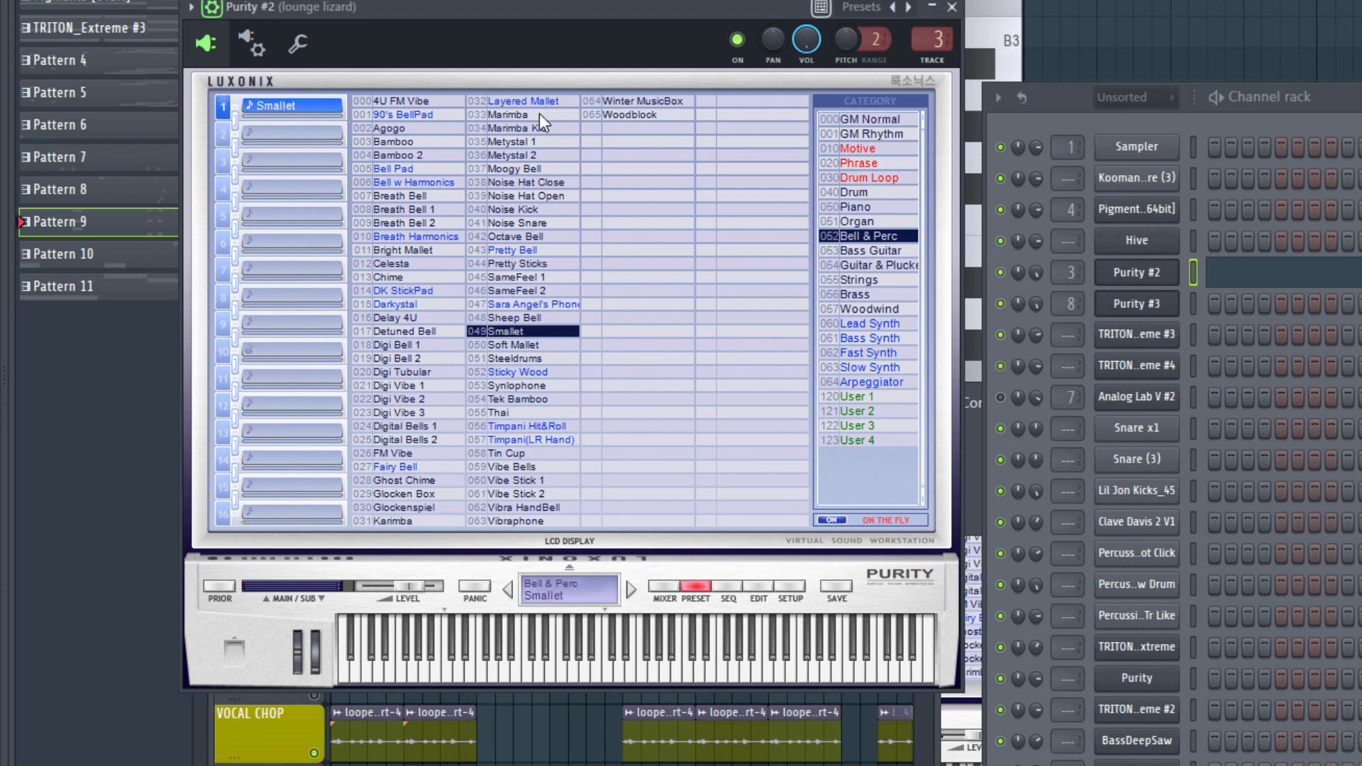
click(510, 115)
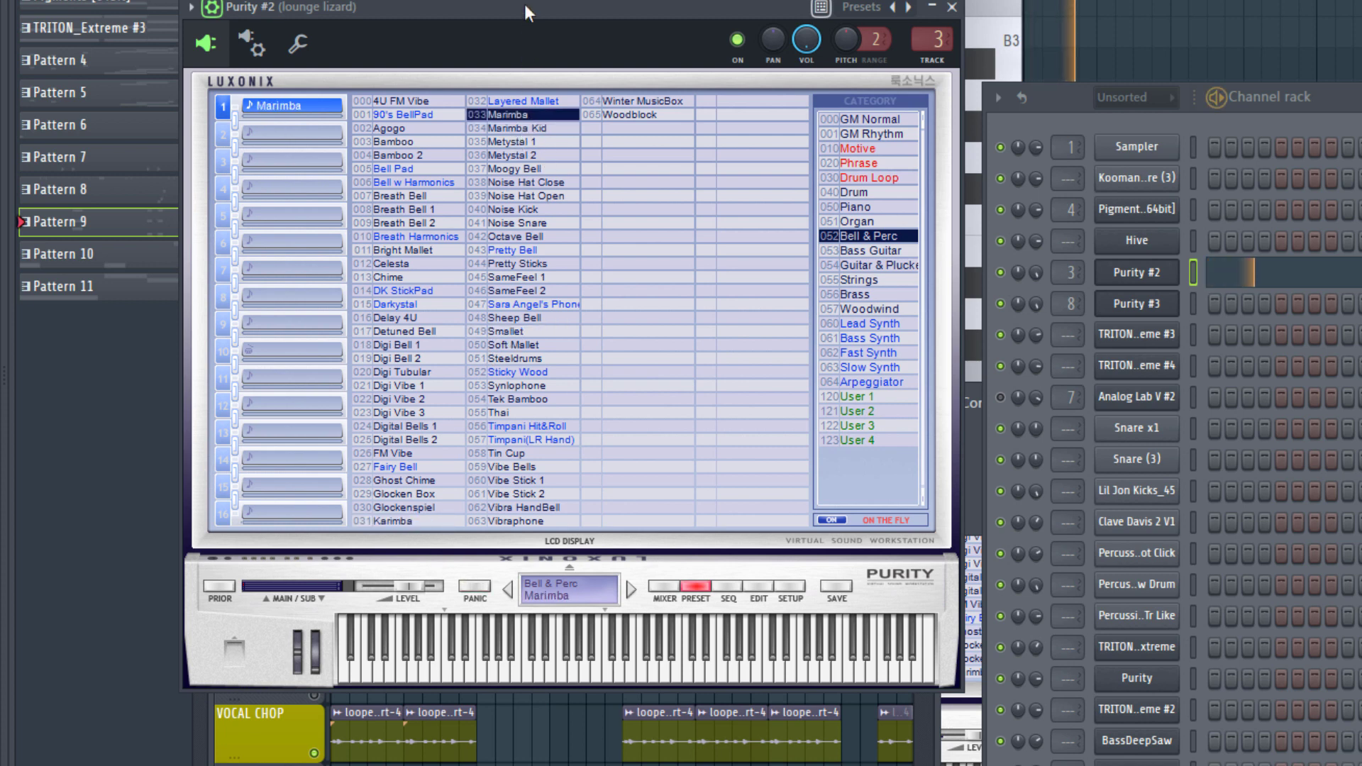
click(386, 522)
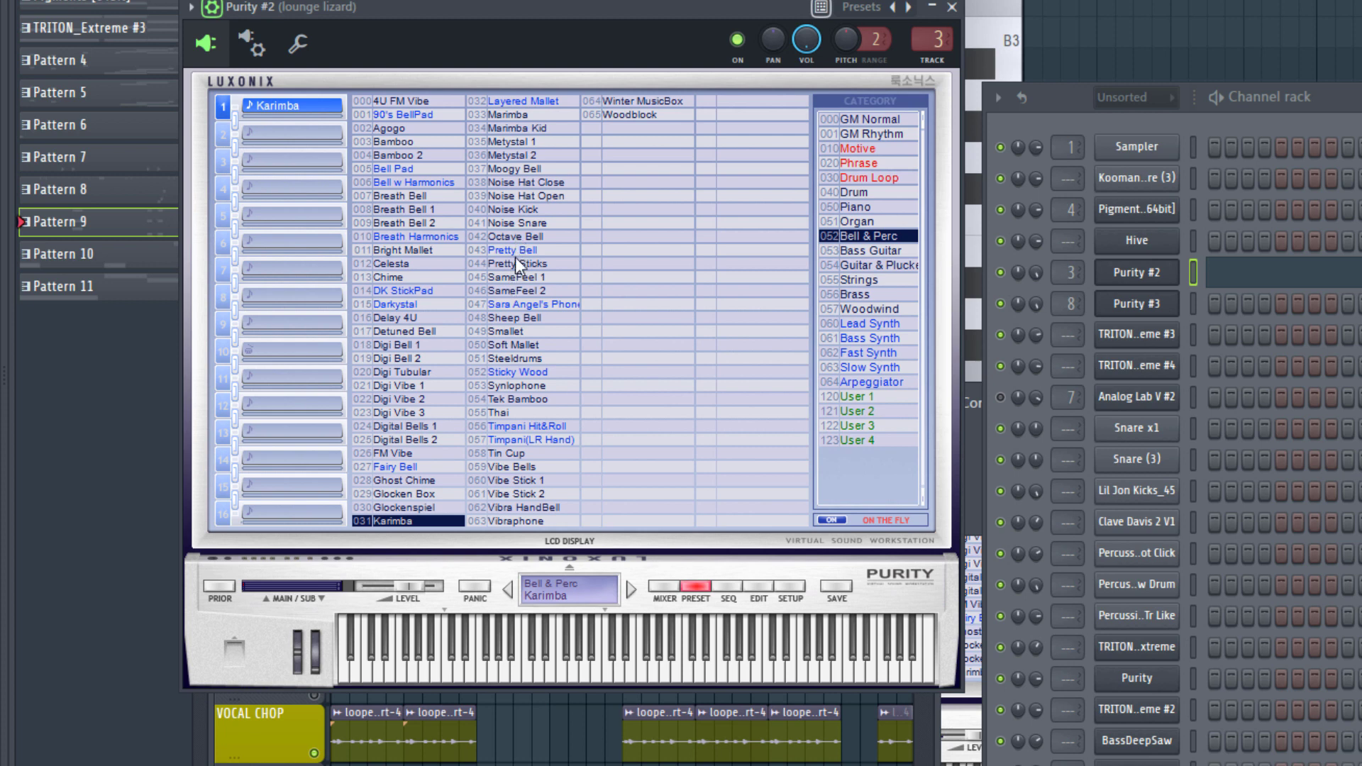
click(505, 331)
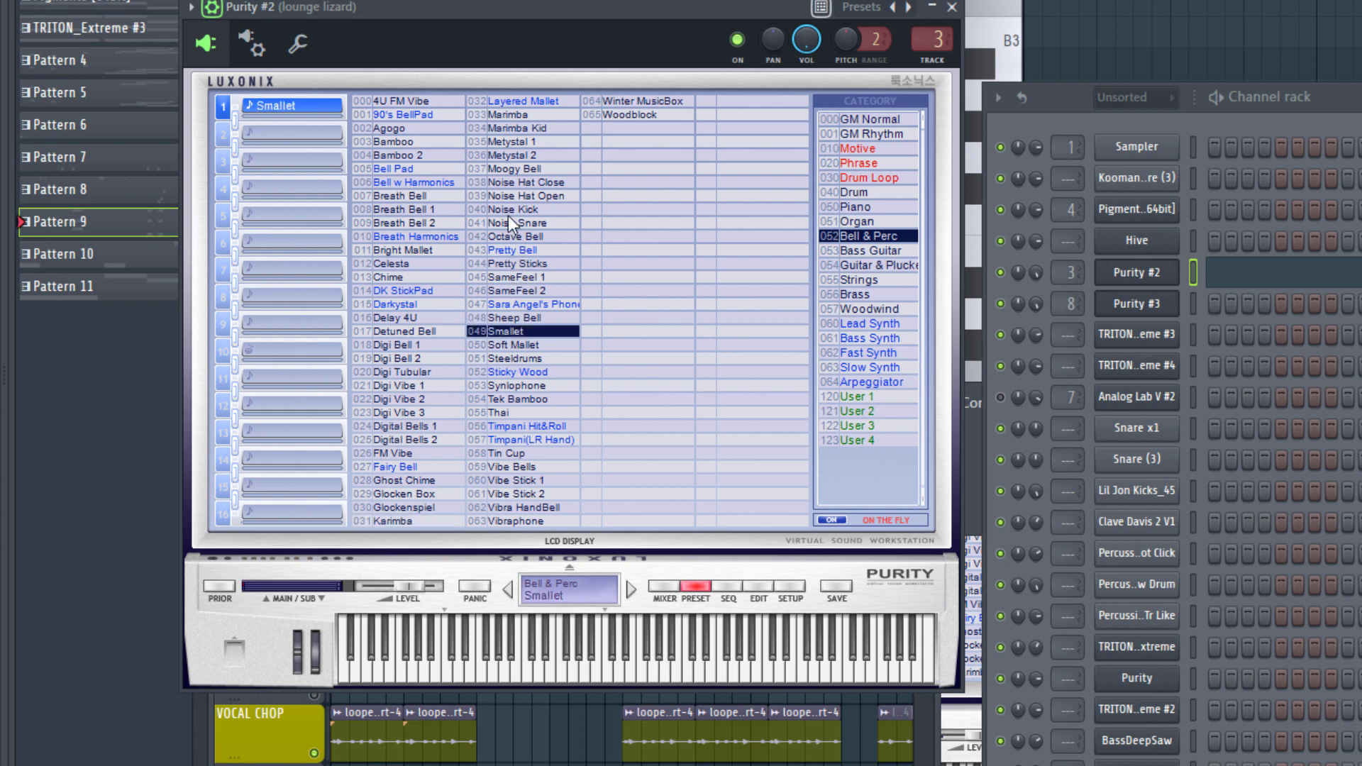
Close Purity #2 and open Analog Lab V #2, which has Pro5 24-ToyPiano loaded.
click(952, 7)
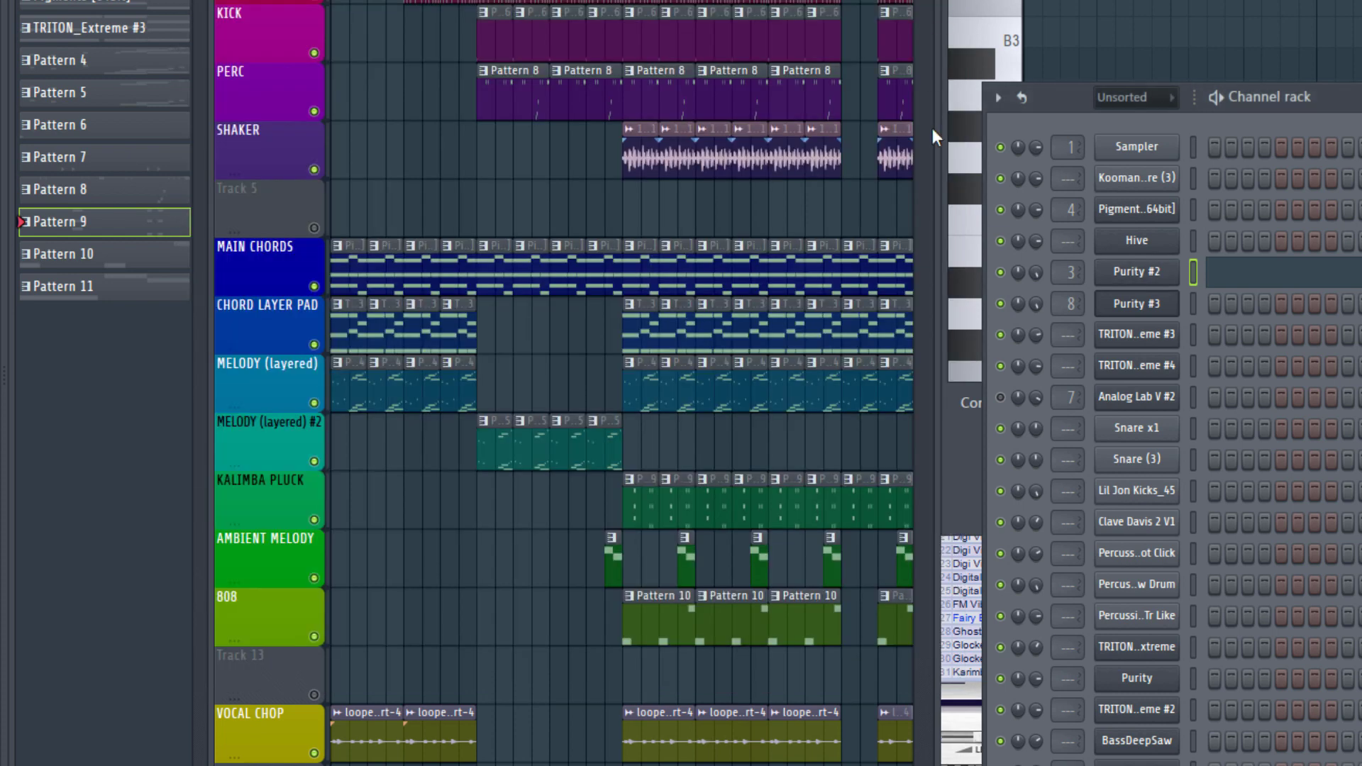
click(1125, 304)
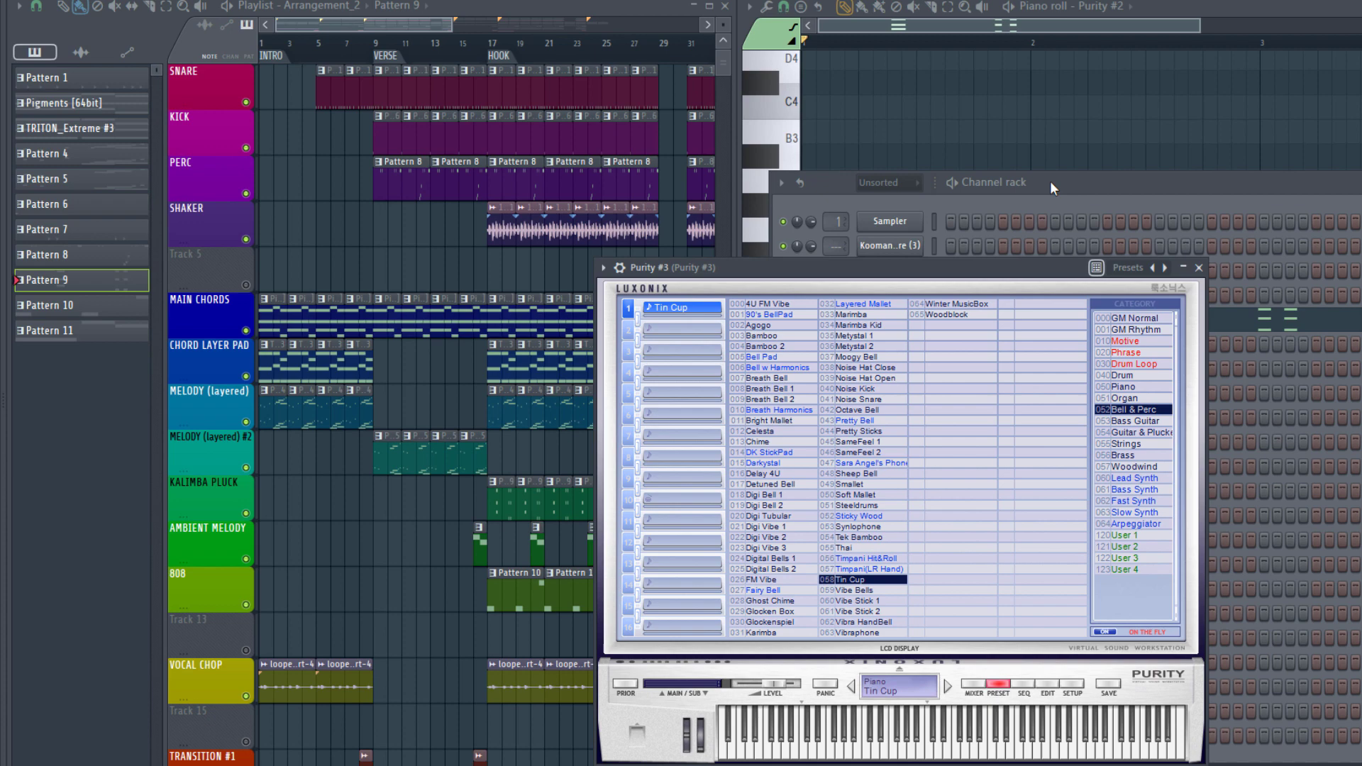
click(1052, 186)
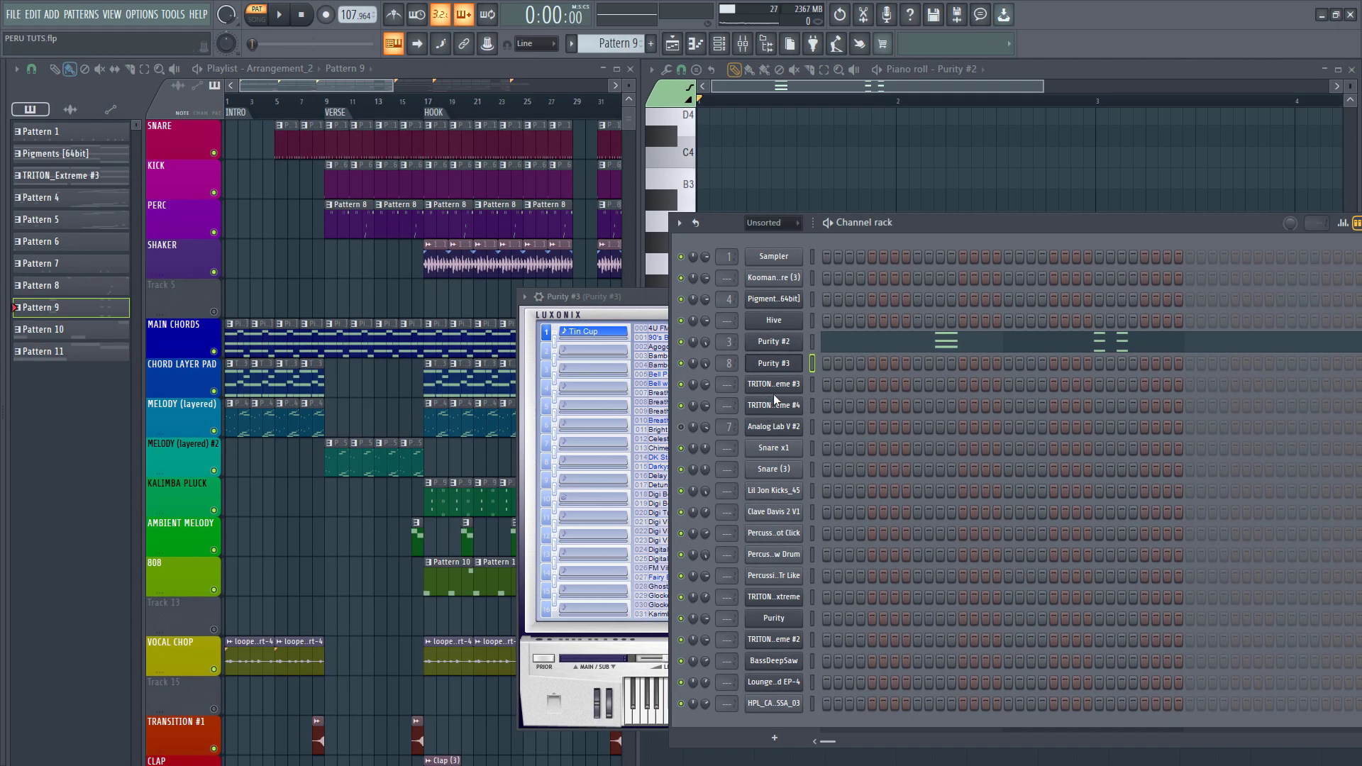
click(791, 430)
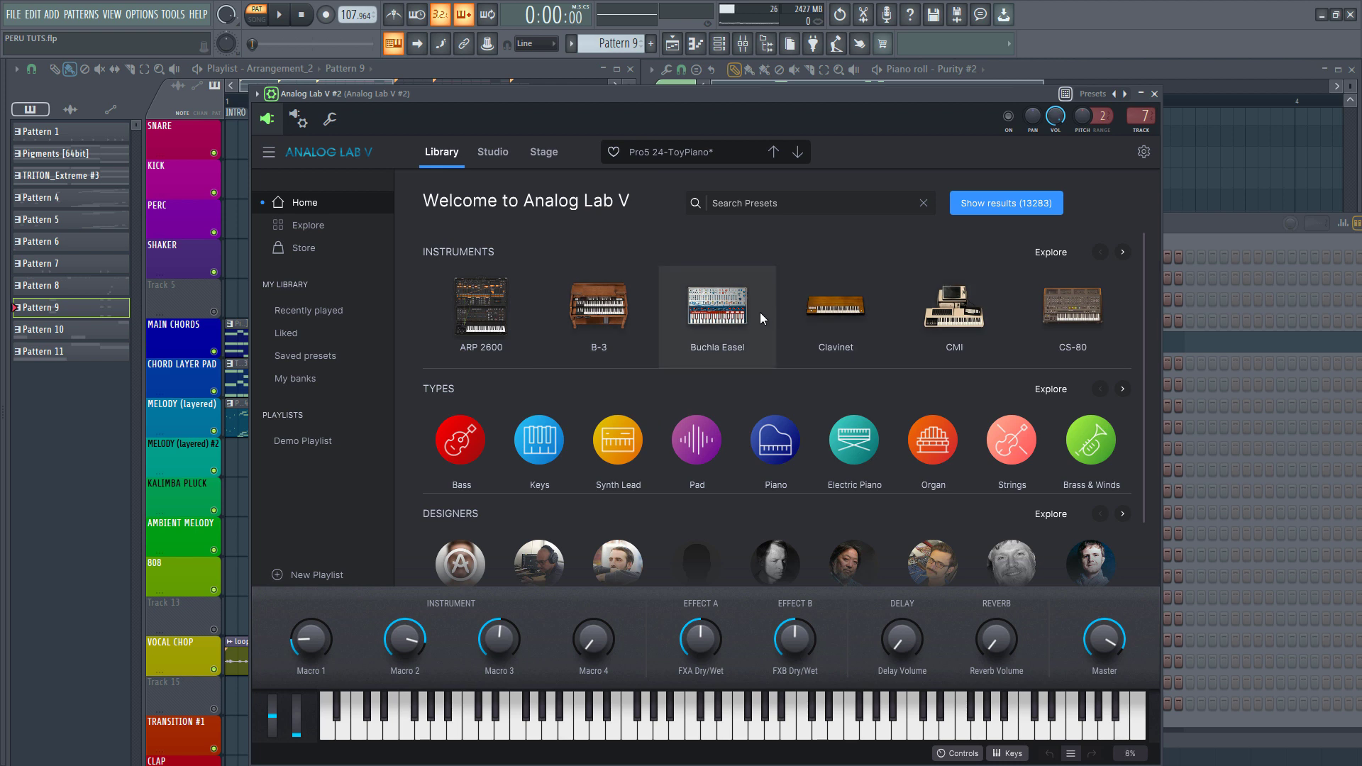
Filter Analog Lab V #2's library to Keys presets, checking the Styles and Types filter lists.
click(540, 438)
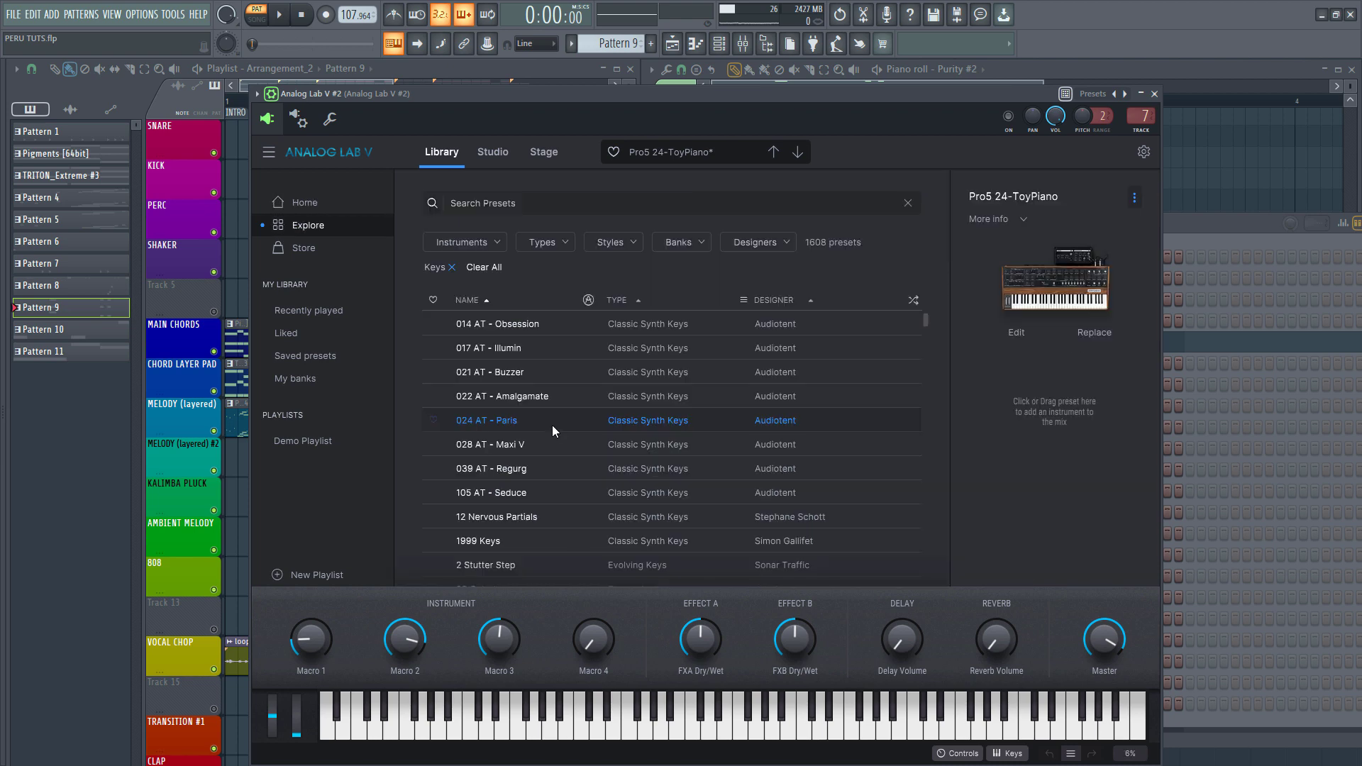
click(606, 242)
click(607, 242)
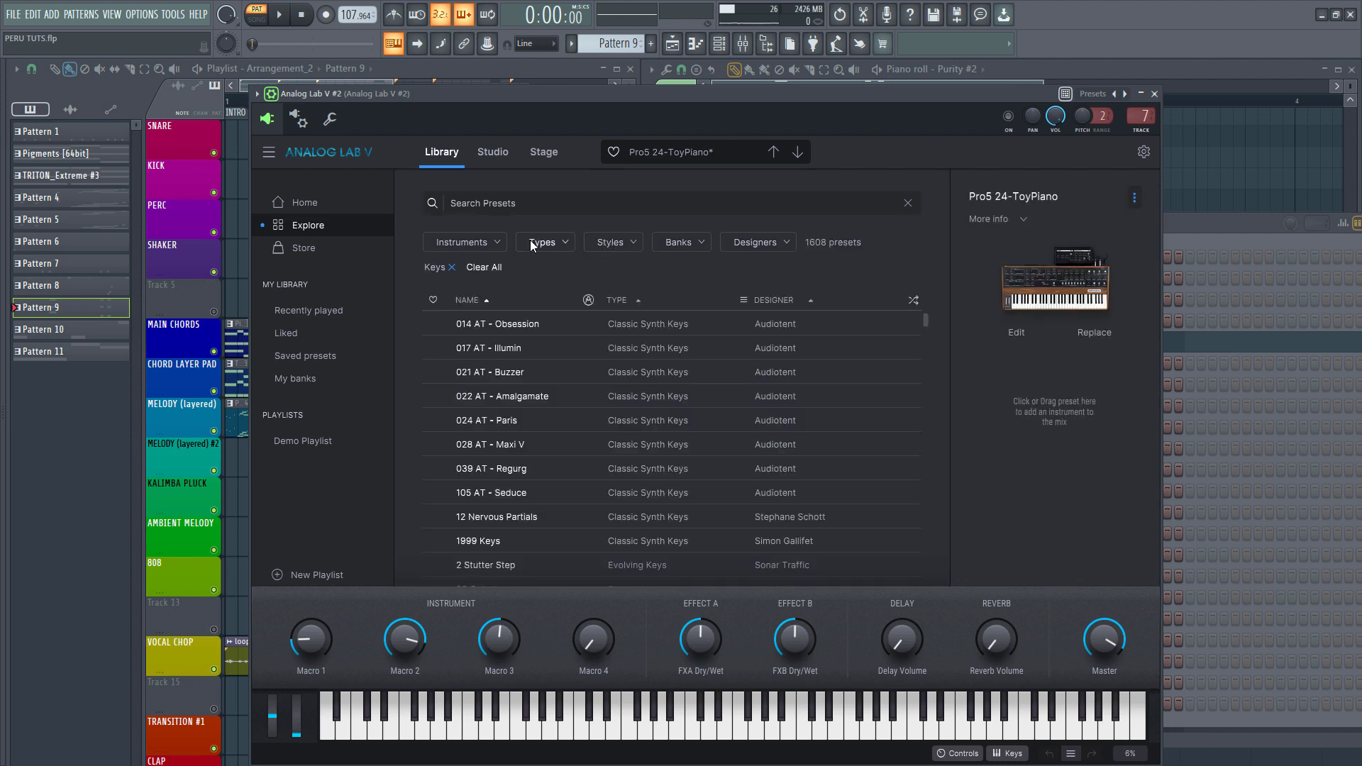
click(541, 242)
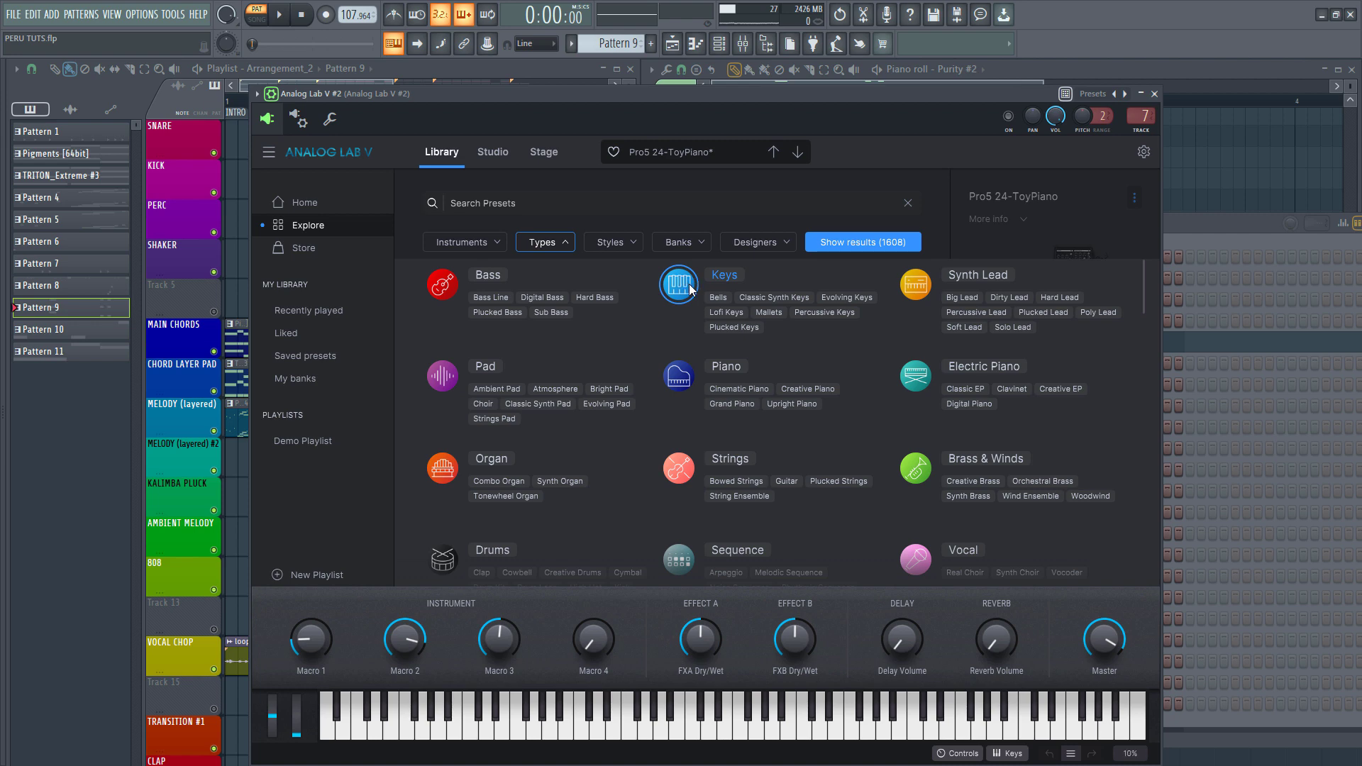
click(1230, 228)
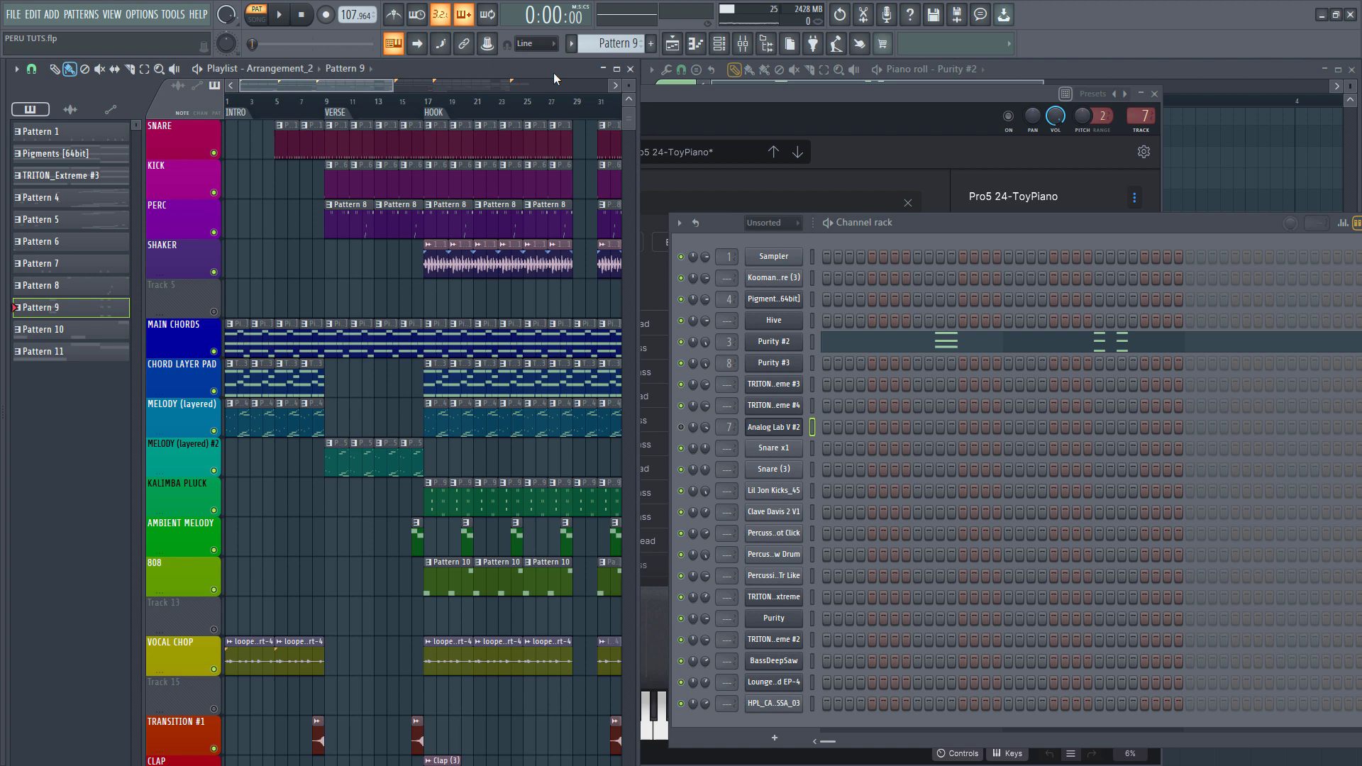
Switch to Pattern 4 and play it briefly through Analog Lab V #2 on Pro5 24-ToyPiano.
key(F5)
click(463, 420)
click(656, 423)
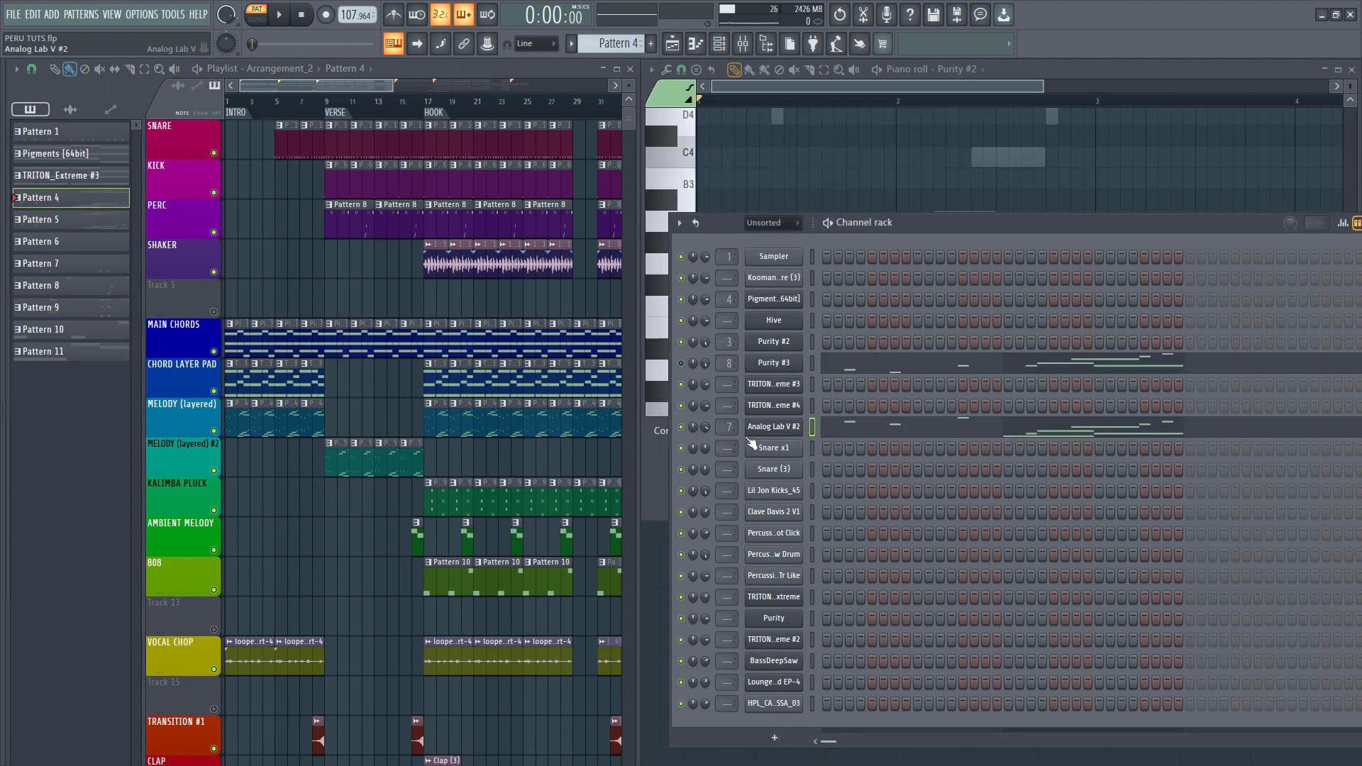
click(751, 427)
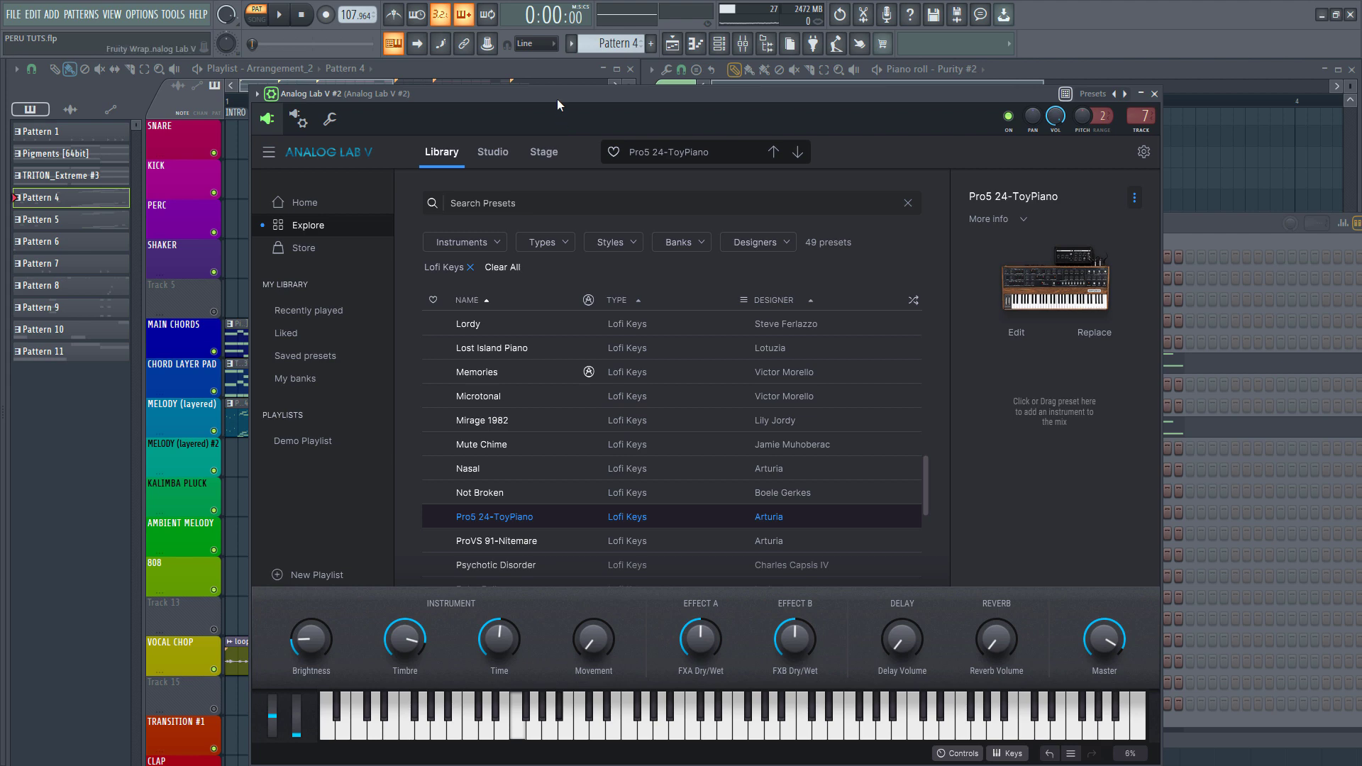
key(space)
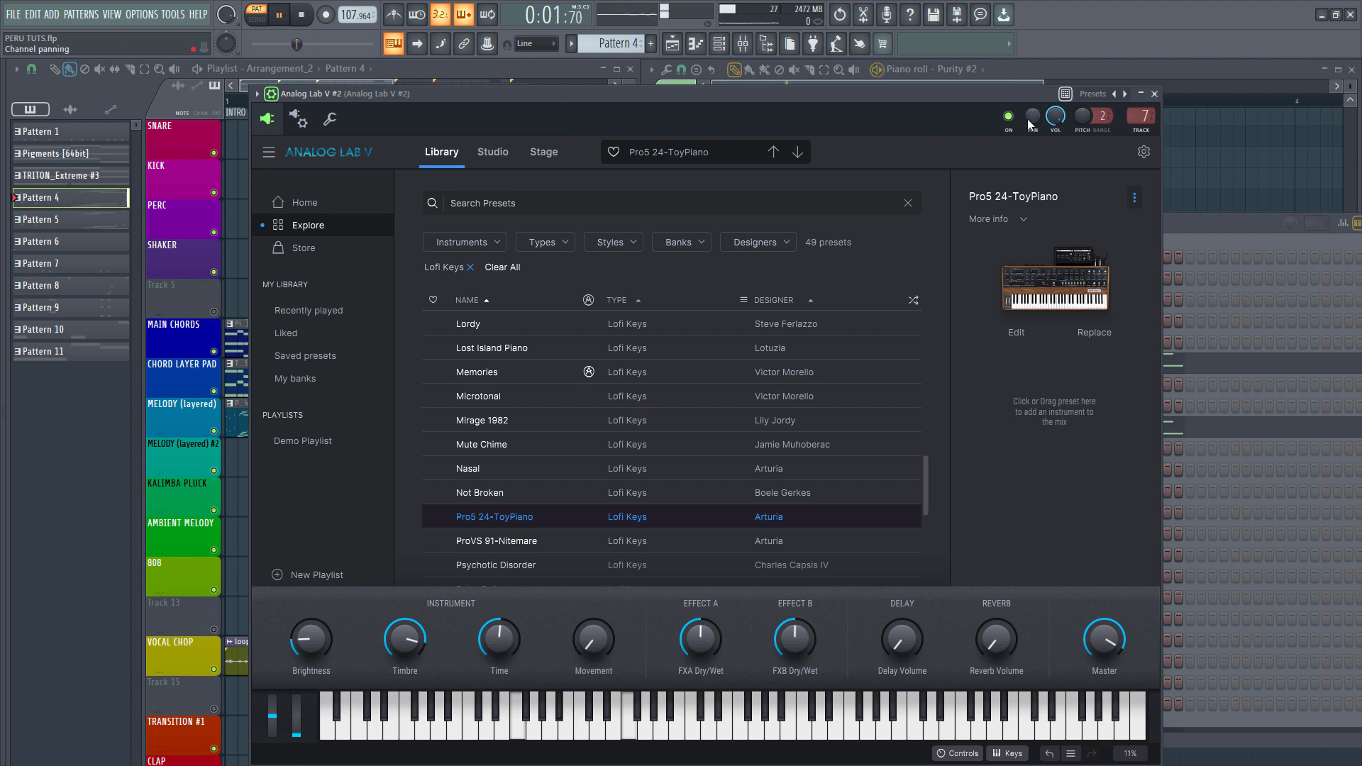
click(1181, 223)
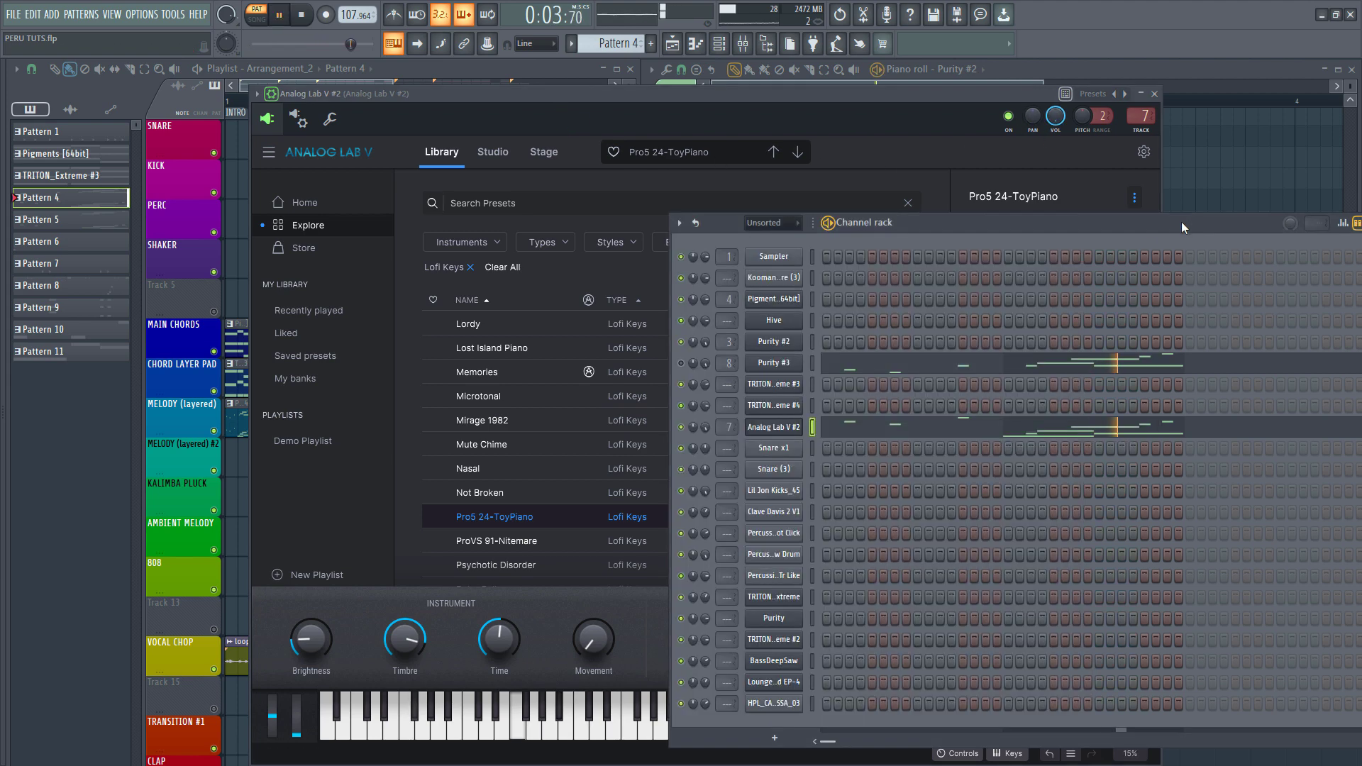
click(682, 92)
key(space)
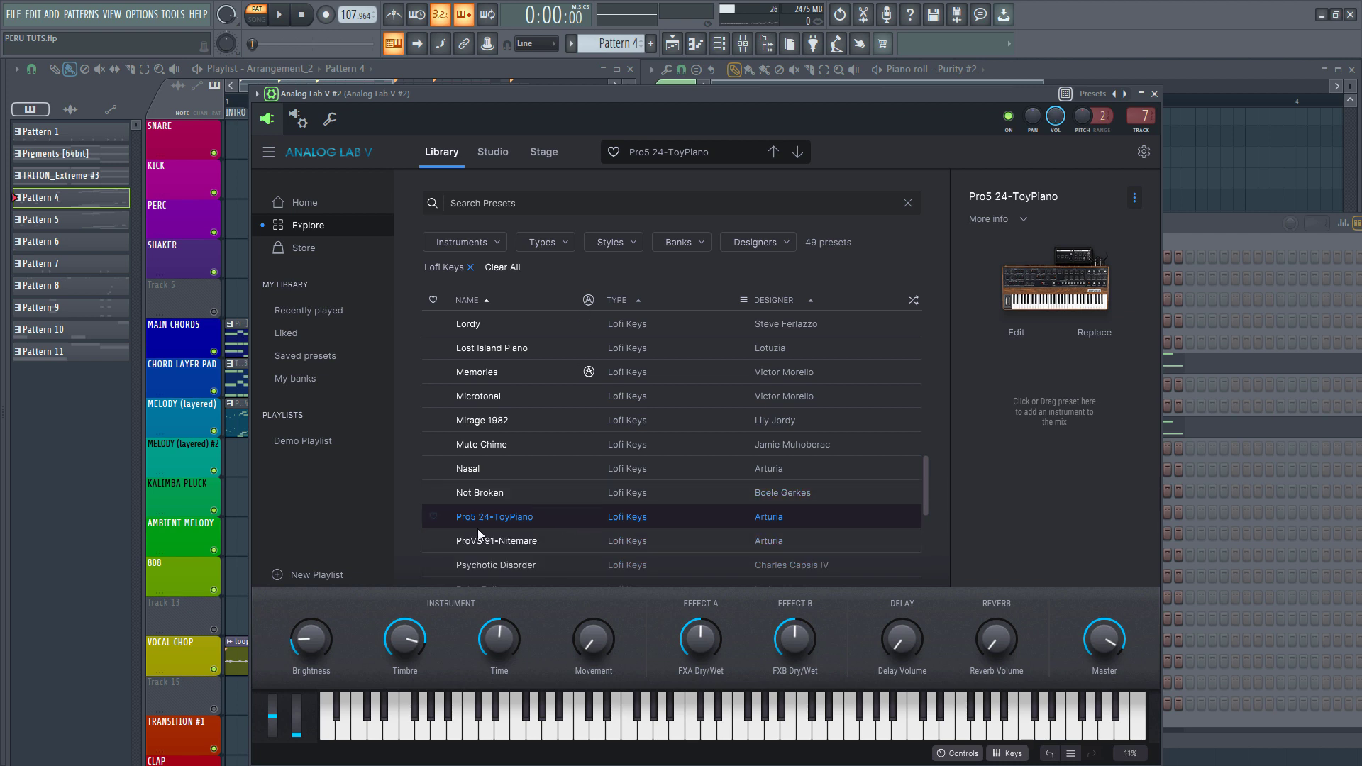
Audition the Not Broken preset, return to Pro5 24-ToyPiano, and stop playback.
click(576, 496)
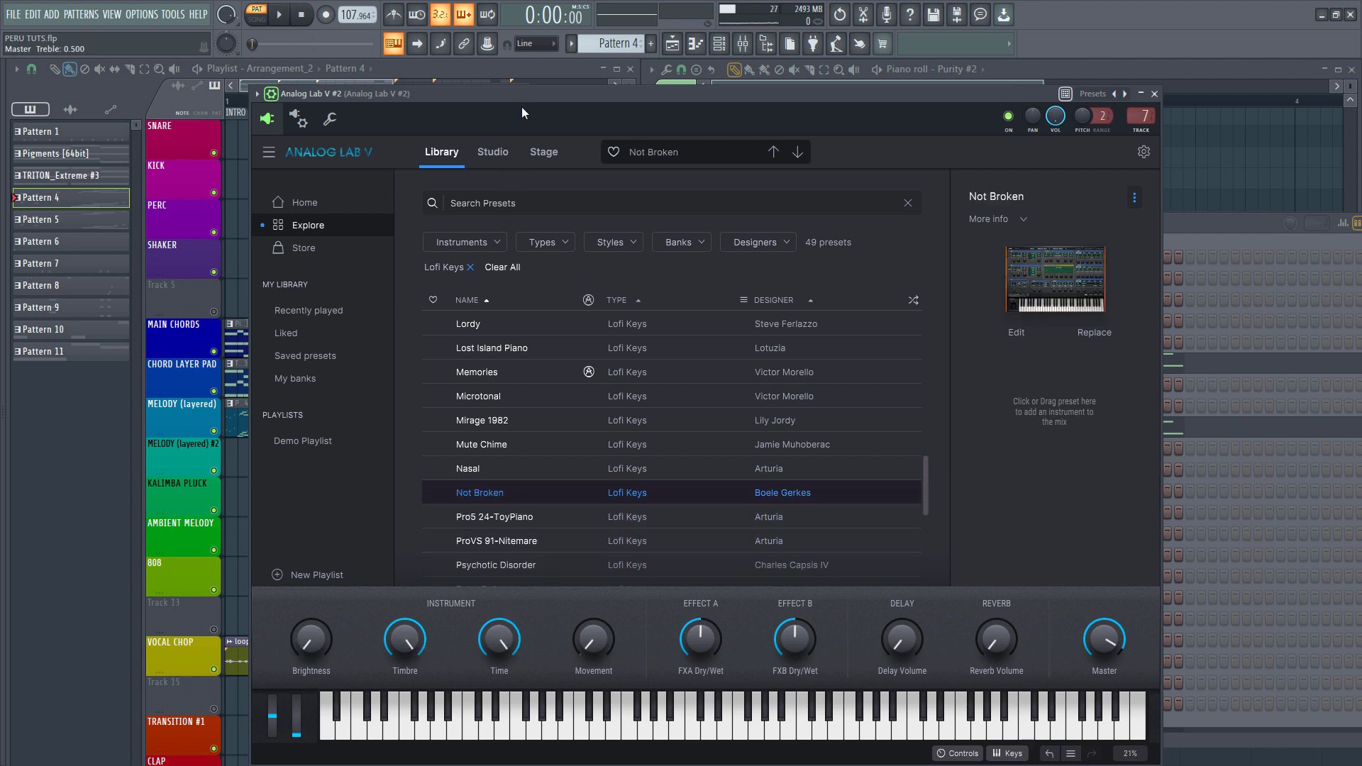
key(space)
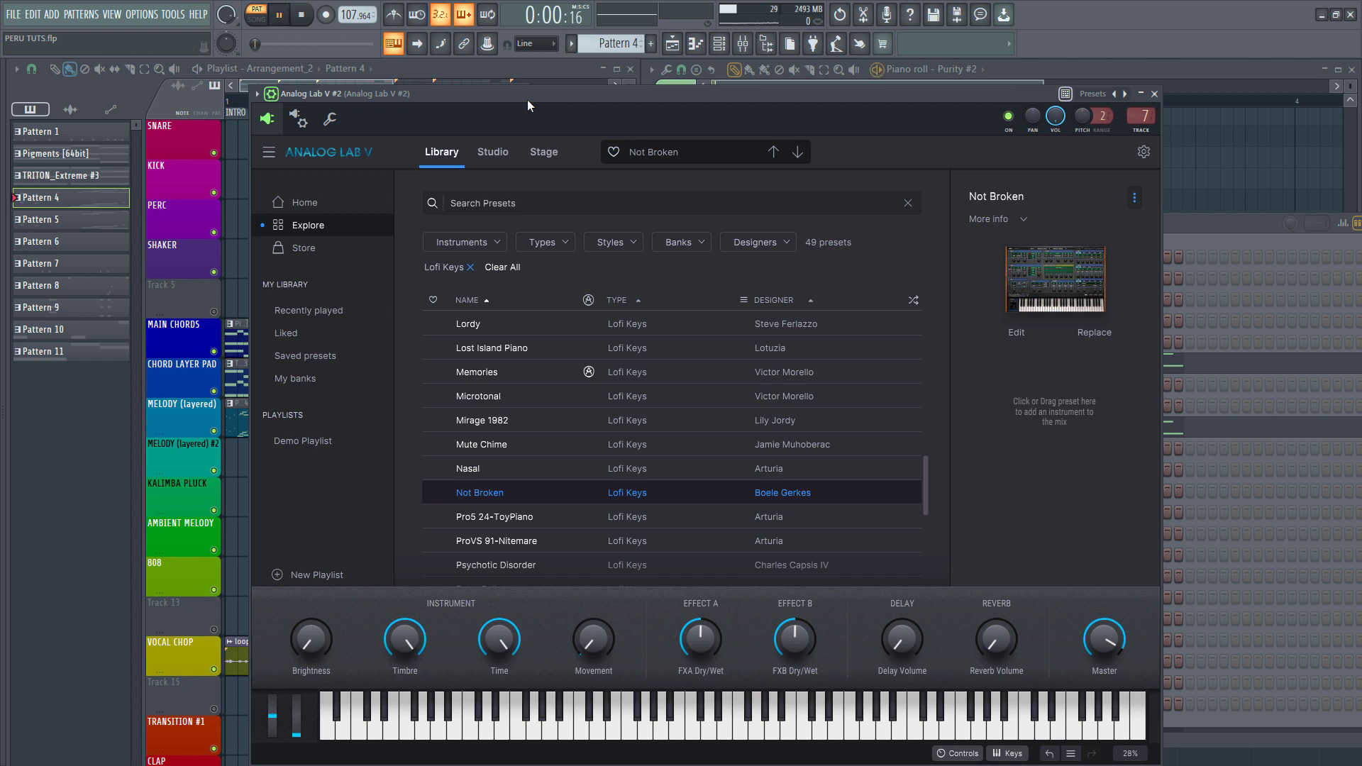
click(599, 521)
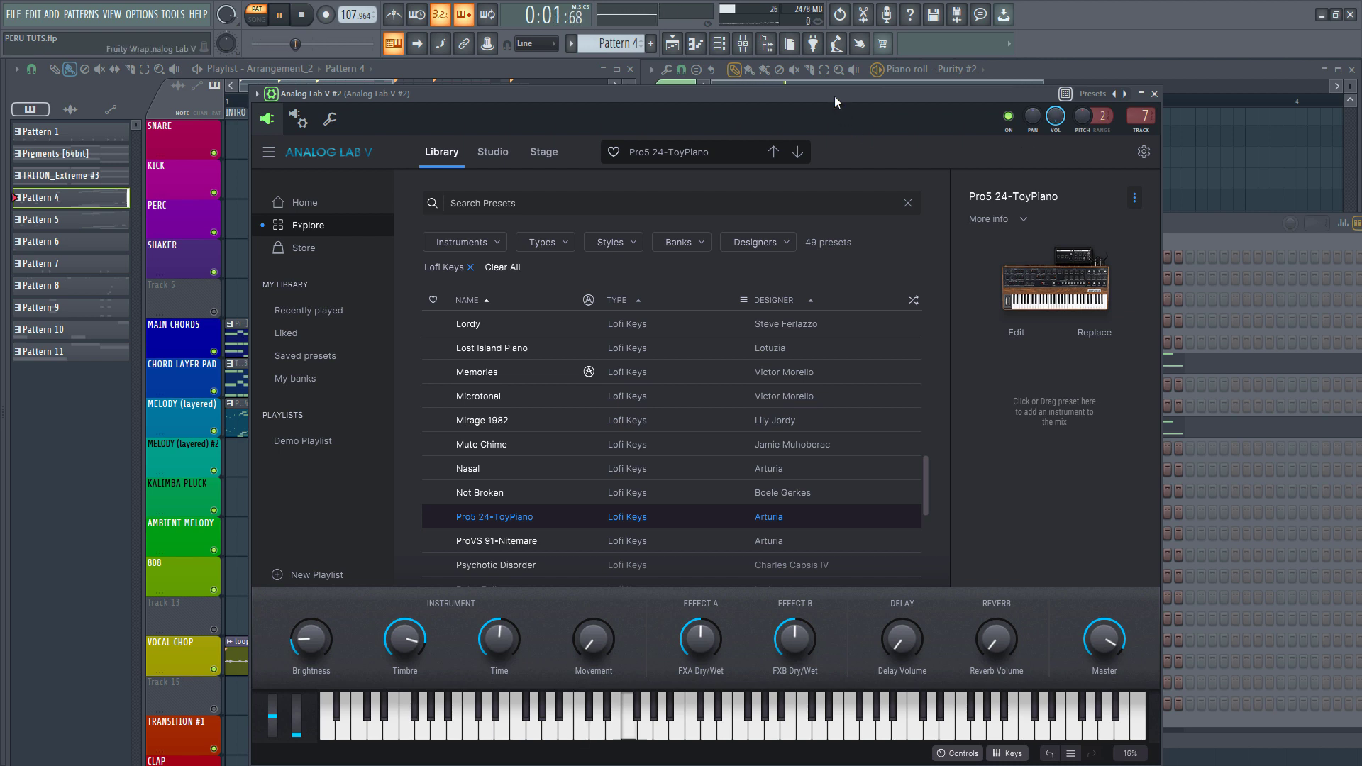
key(space)
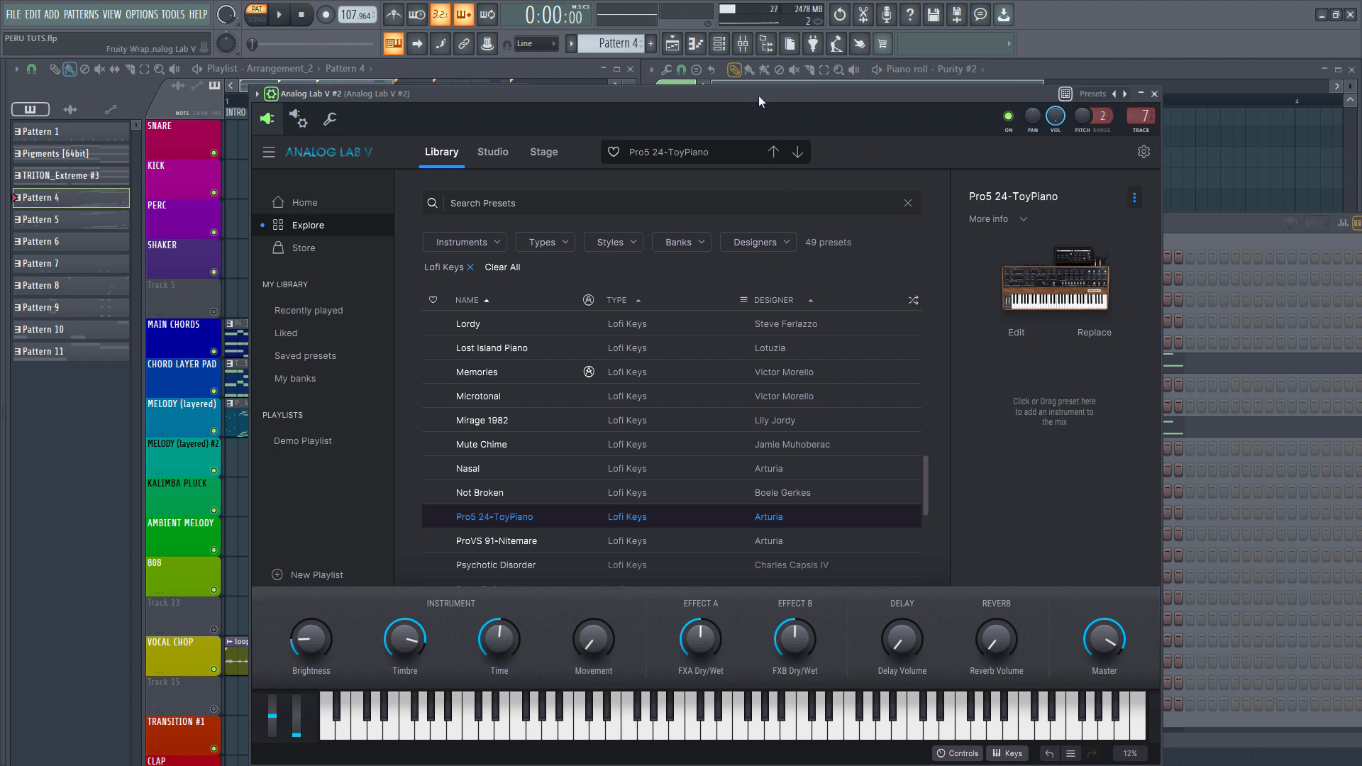
scroll(810, 433, down, 5)
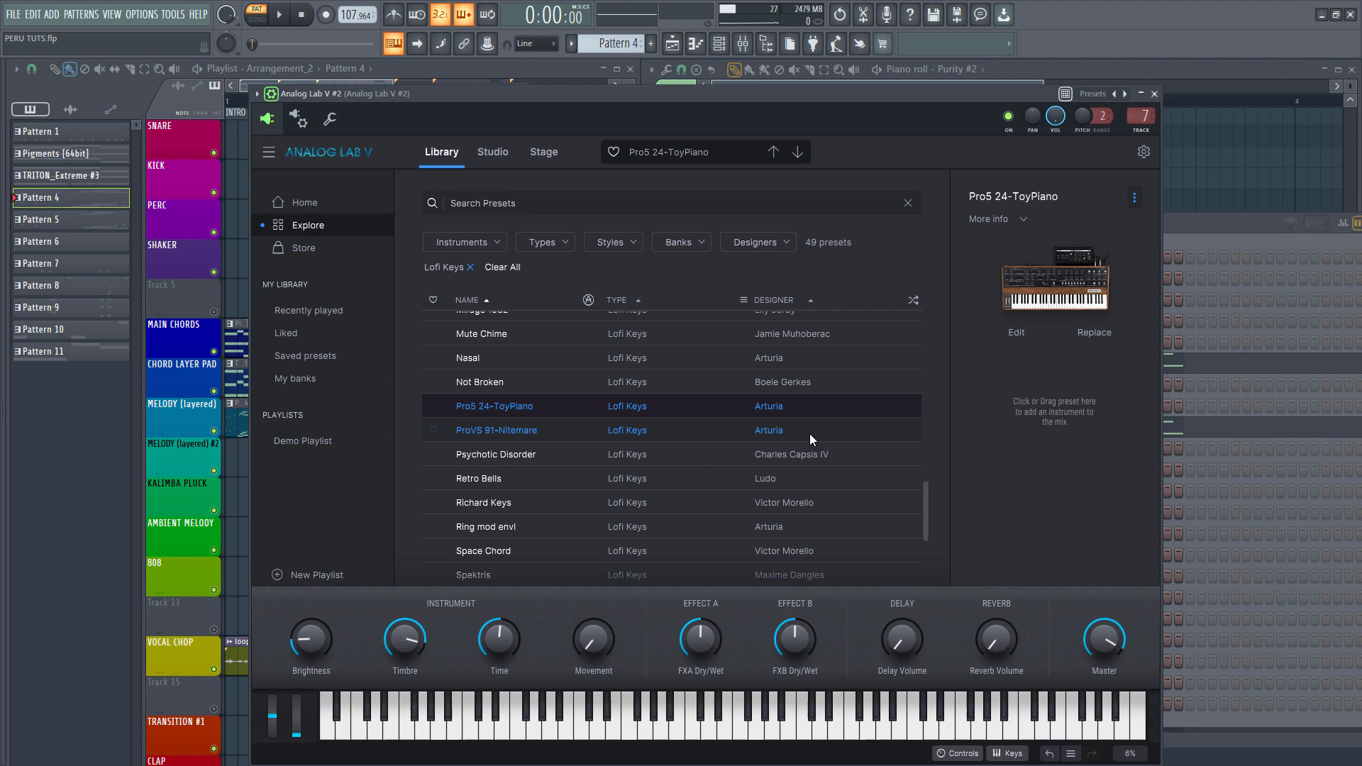
scroll(850, 448, up, 4)
scroll(766, 442, up, 10)
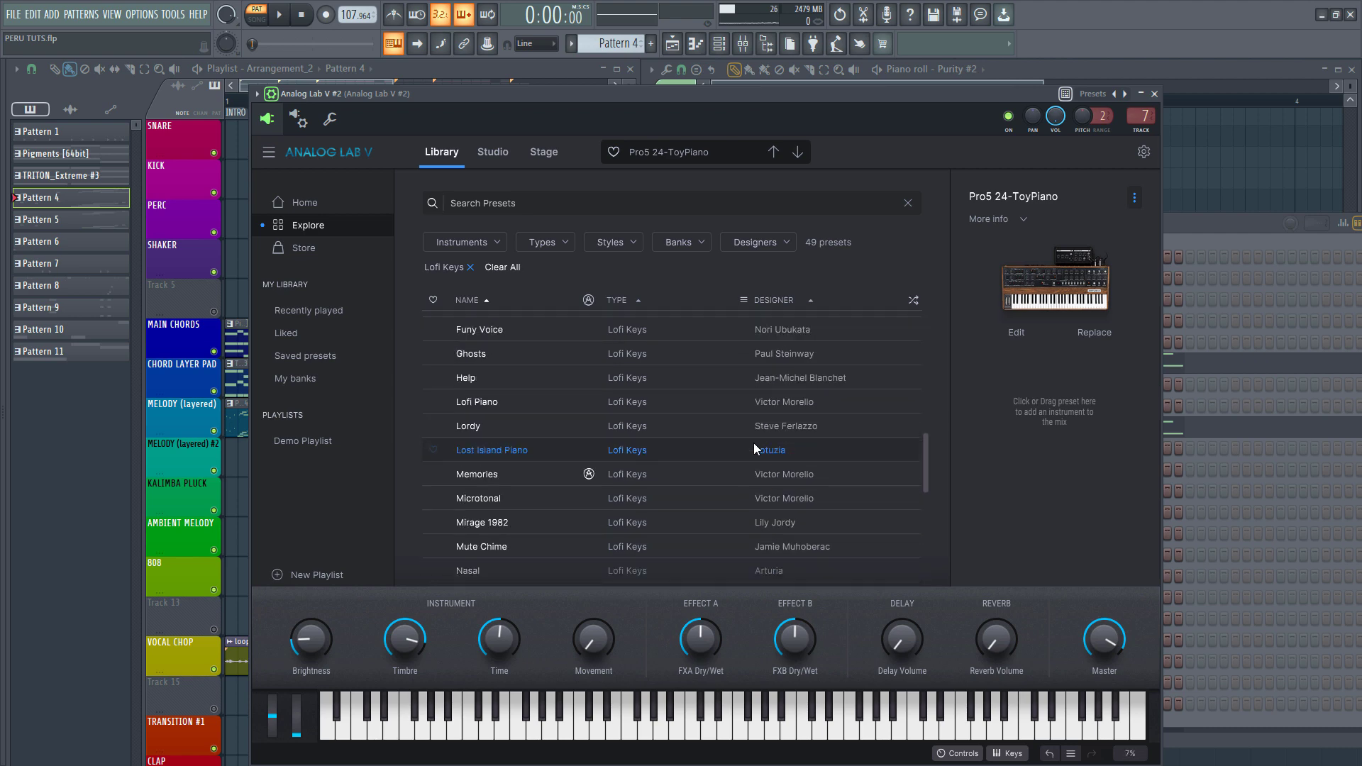
scroll(721, 405, up, 3)
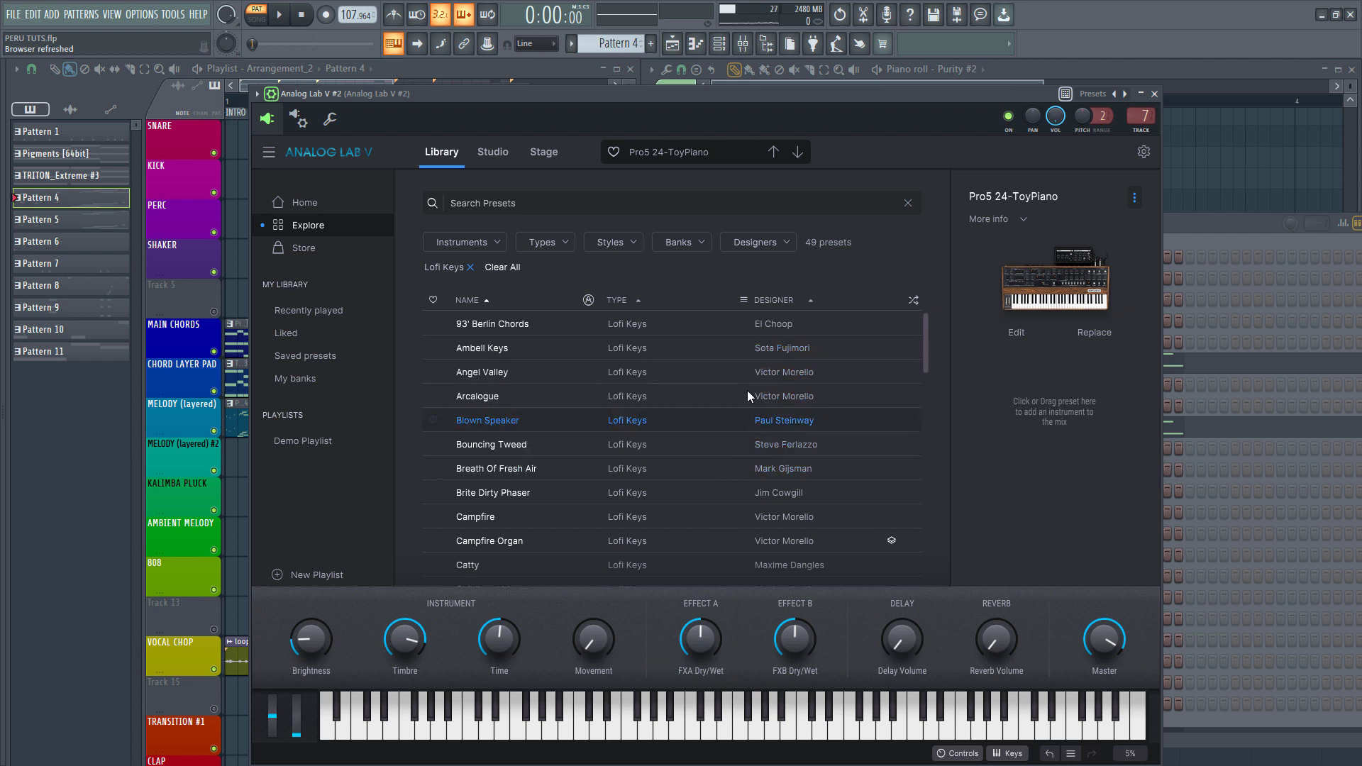
scroll(710, 397, down, 3)
scroll(668, 397, down, 8)
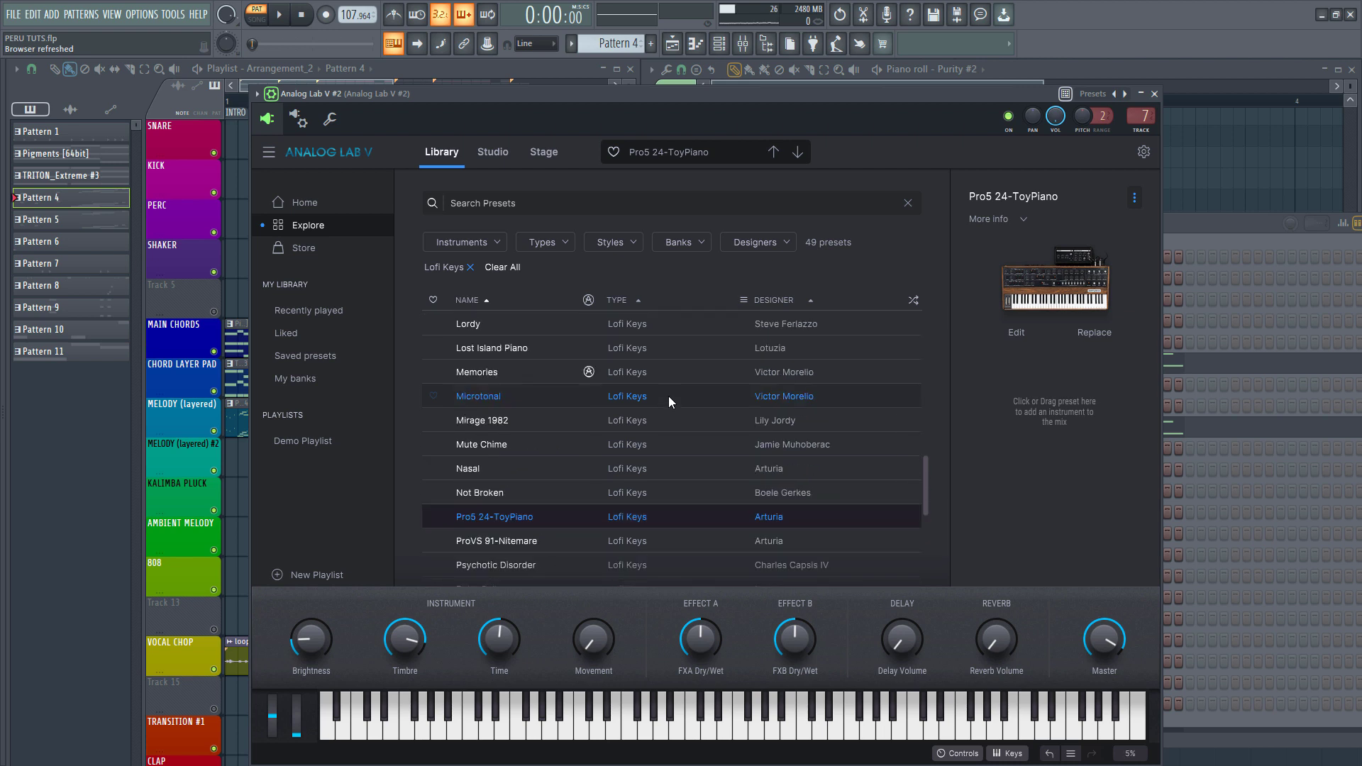
scroll(567, 518, down, 3)
scroll(623, 402, up, 3)
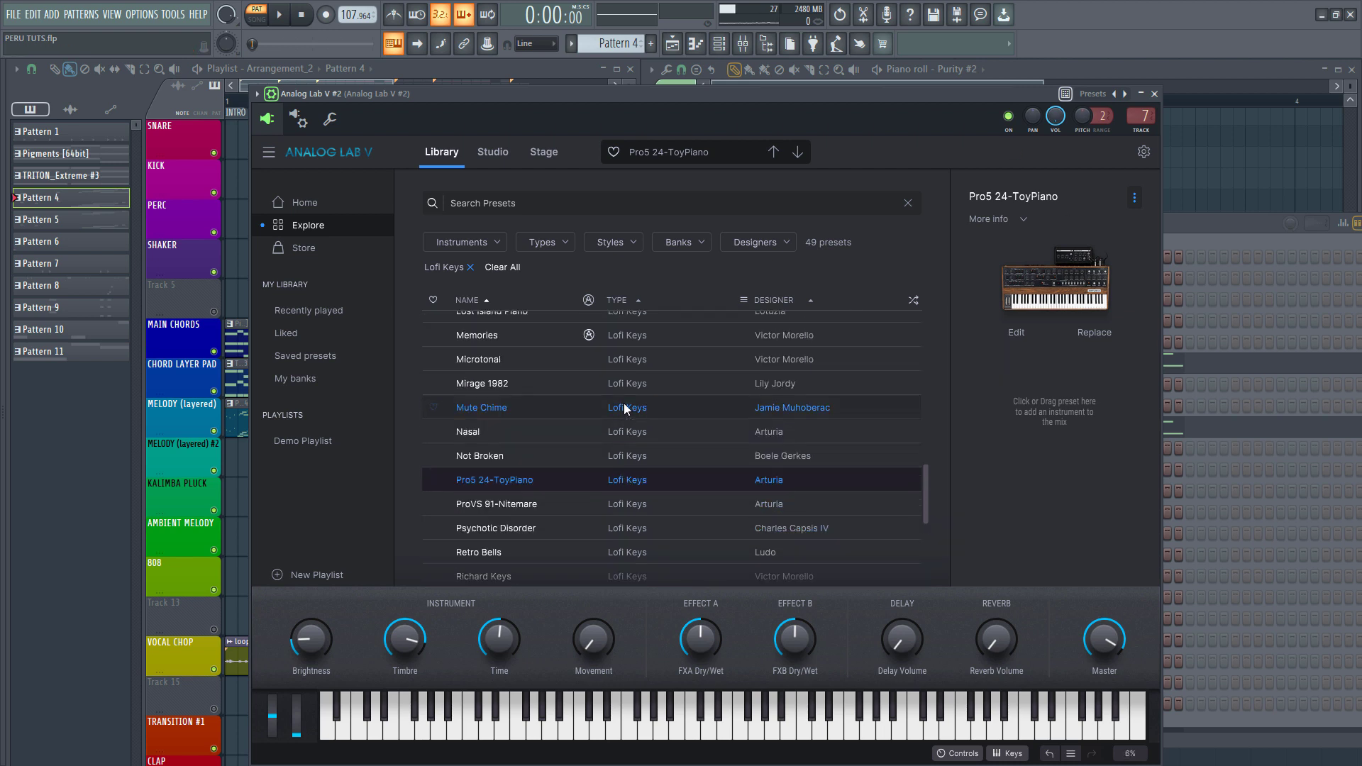
scroll(623, 403, up, 3)
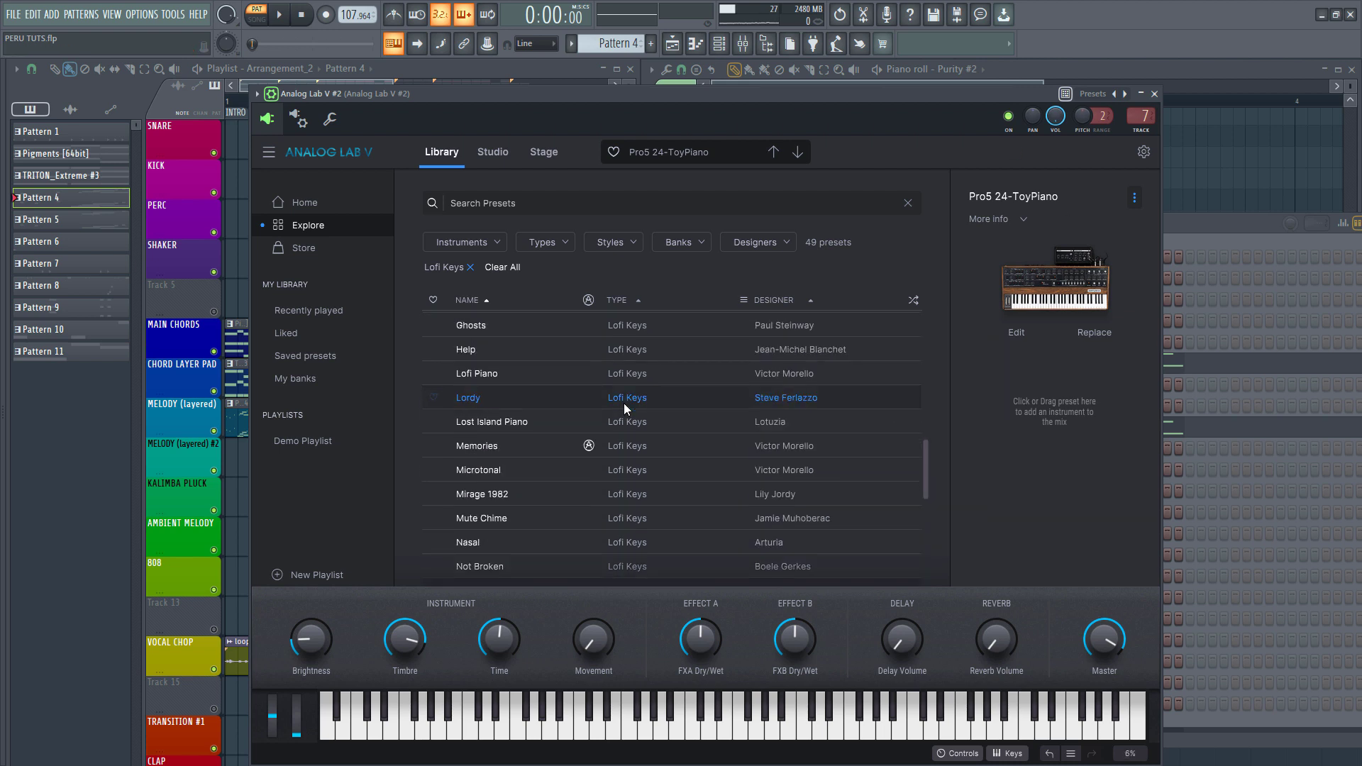
Close the Analog Lab V #2 plugin window.
click(1154, 94)
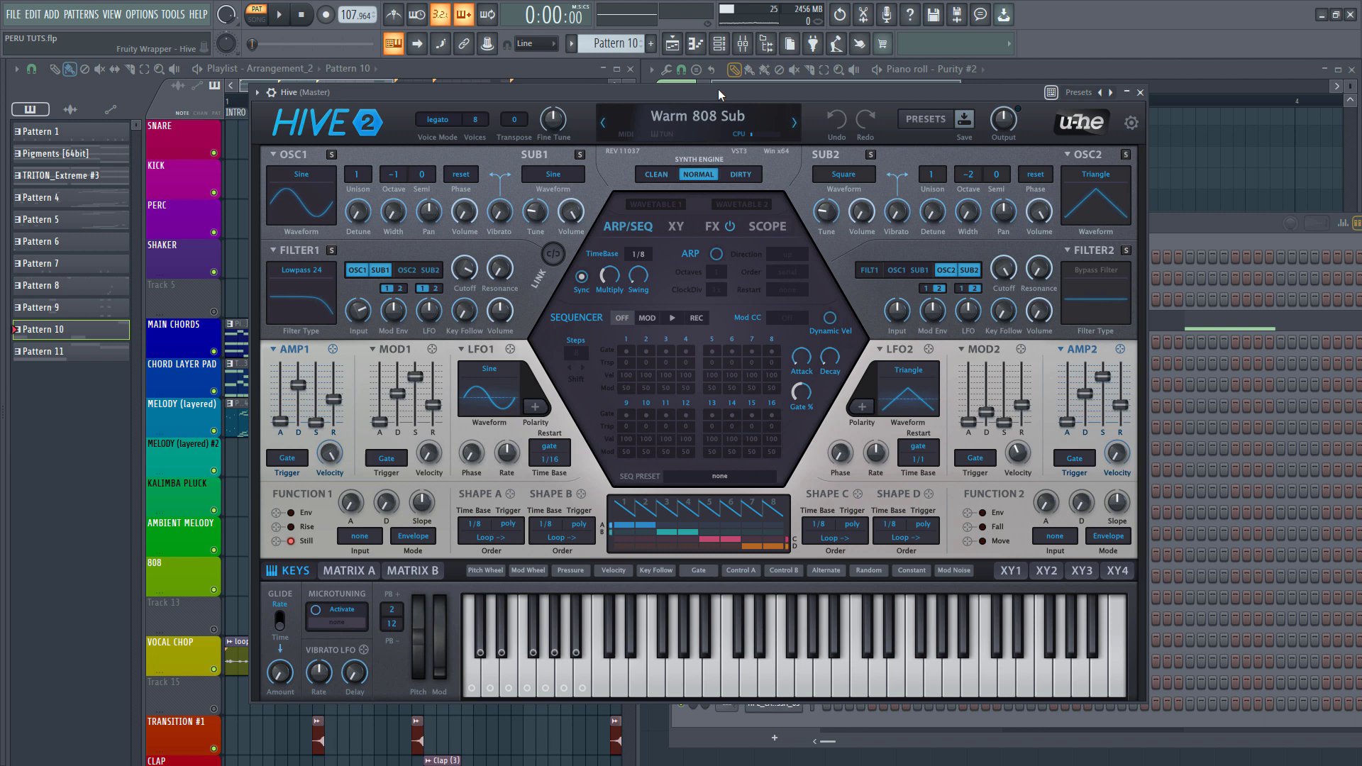
Play notes Z, X, C, V, N and comma on Hive 2 to audition the Warm 808 Sub preset.
click(721, 46)
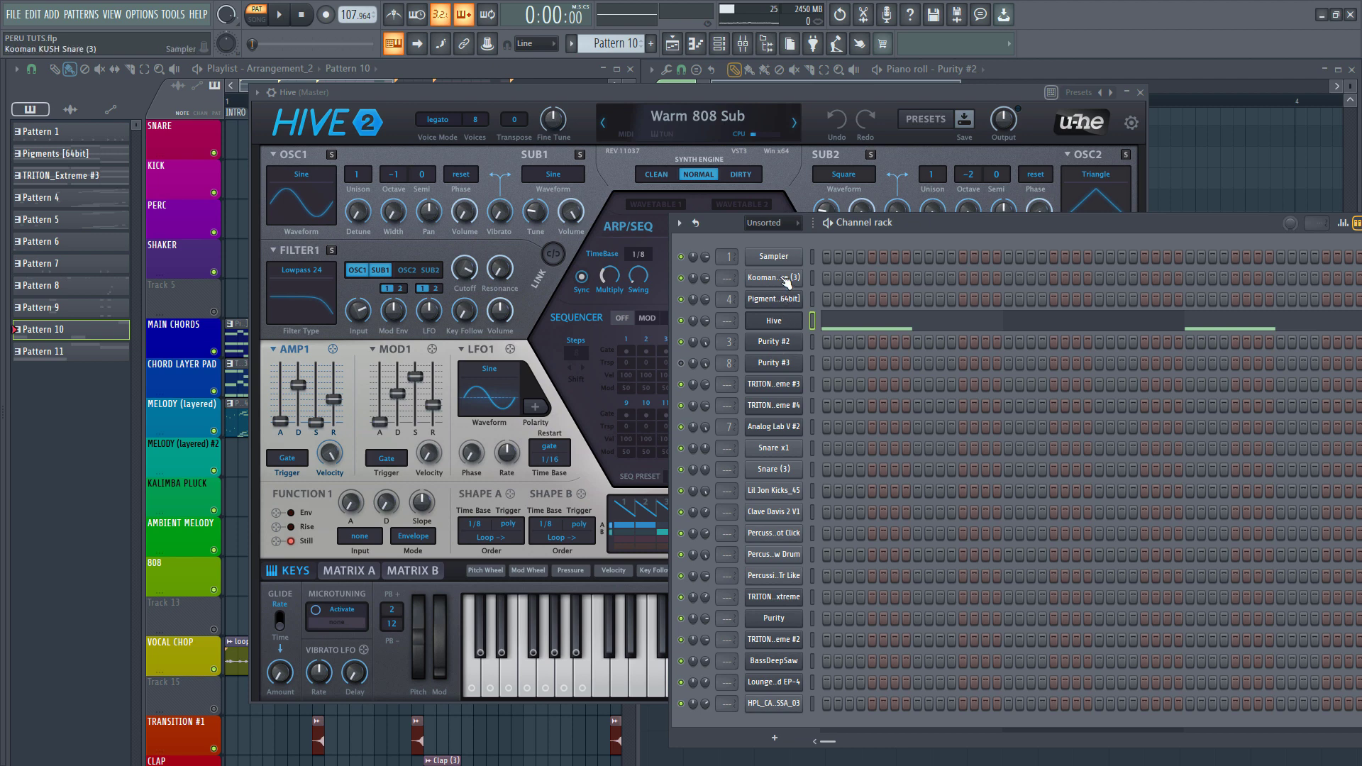
click(594, 90)
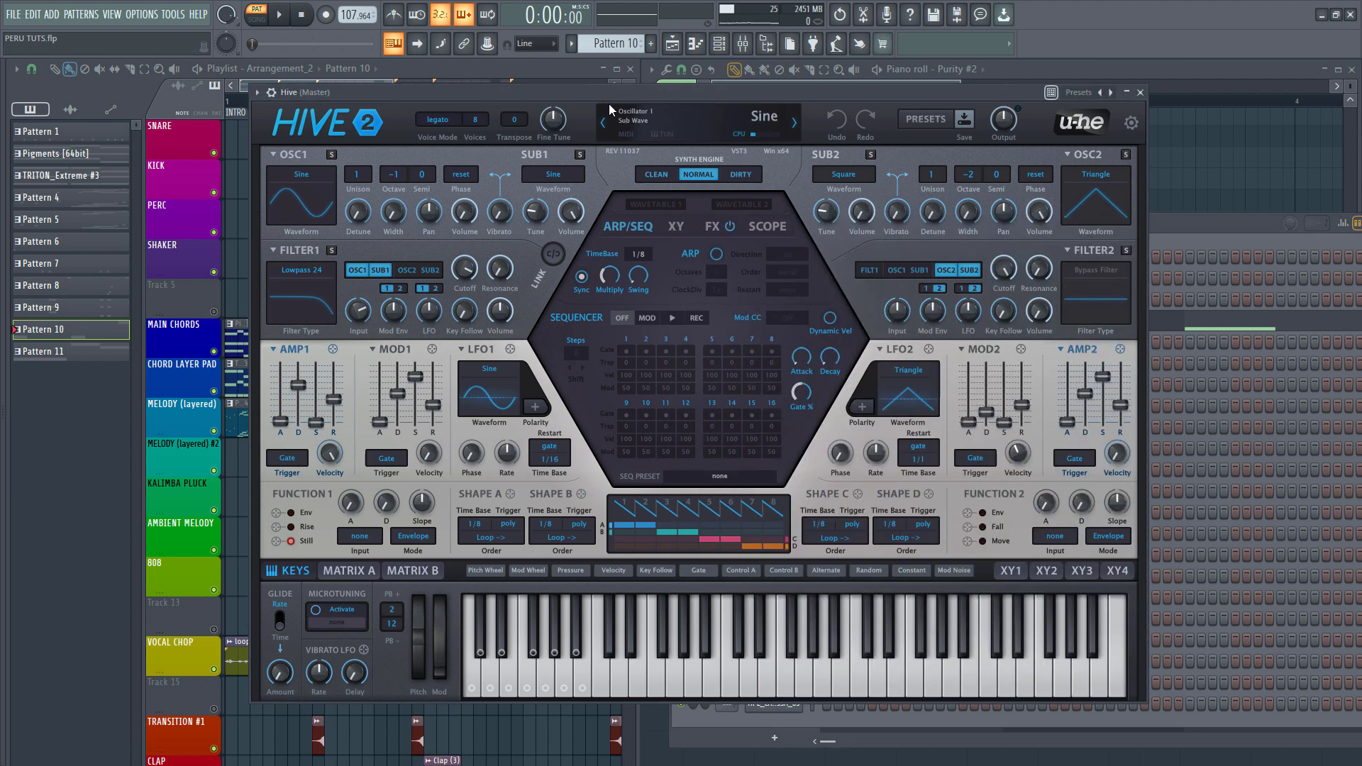
key(z)
key(x)
key(c)
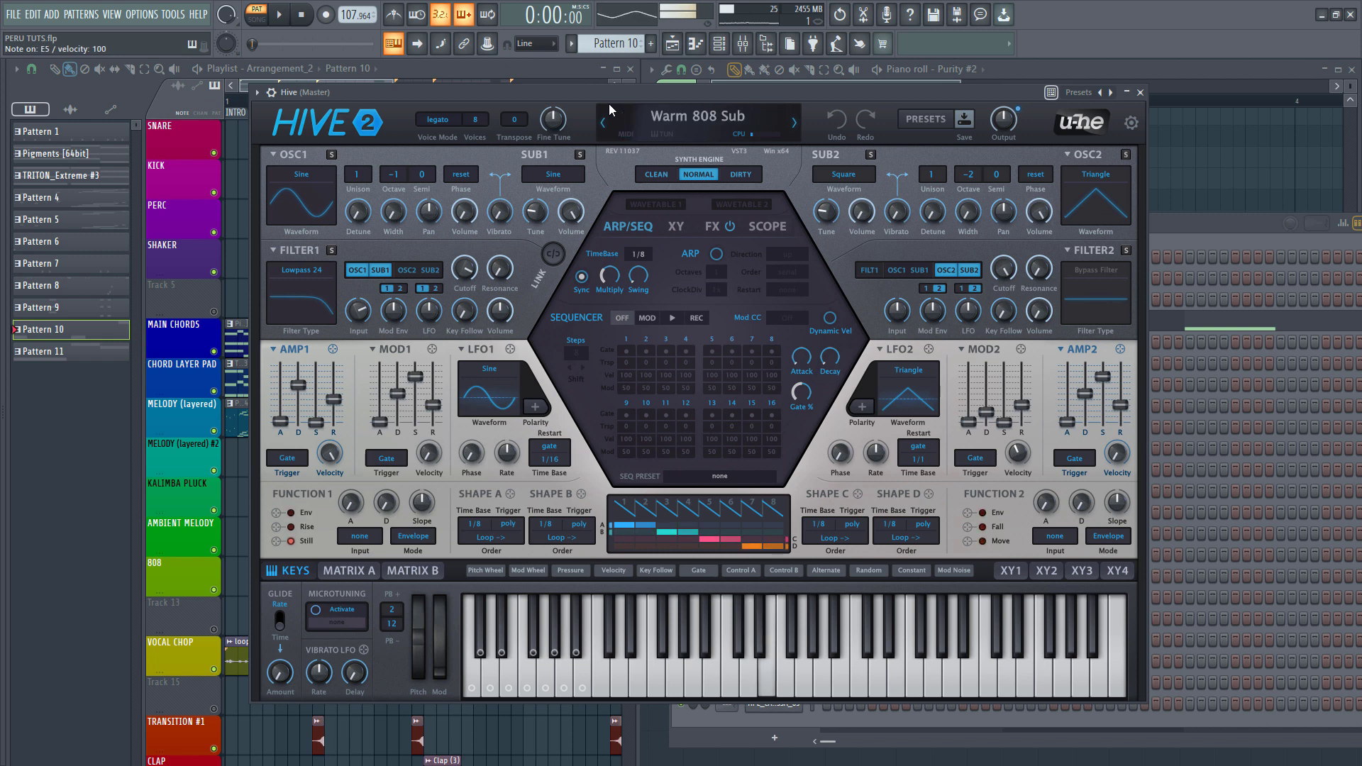
key(v)
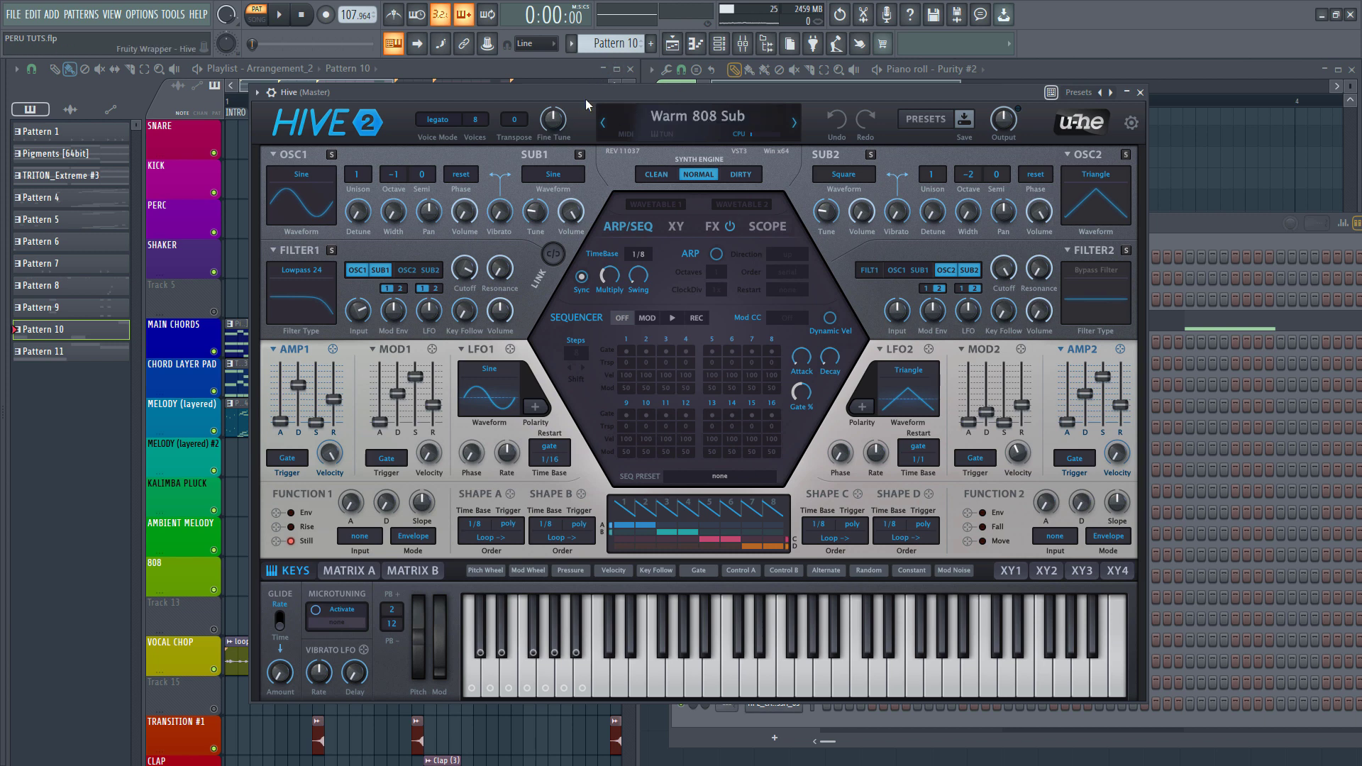
key(n)
key(comma)
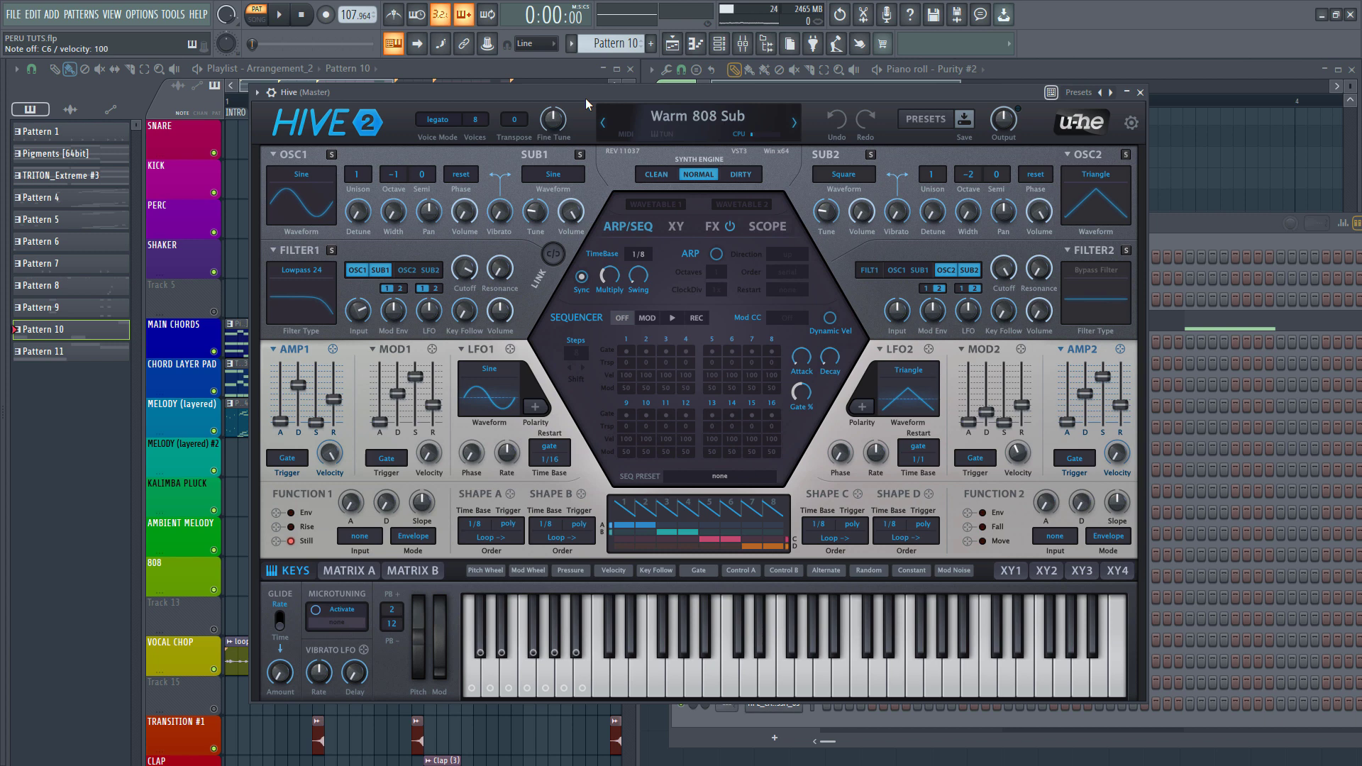
Set song playback to start at bar 17 in the Playlist and solo the 808 track.
click(489, 68)
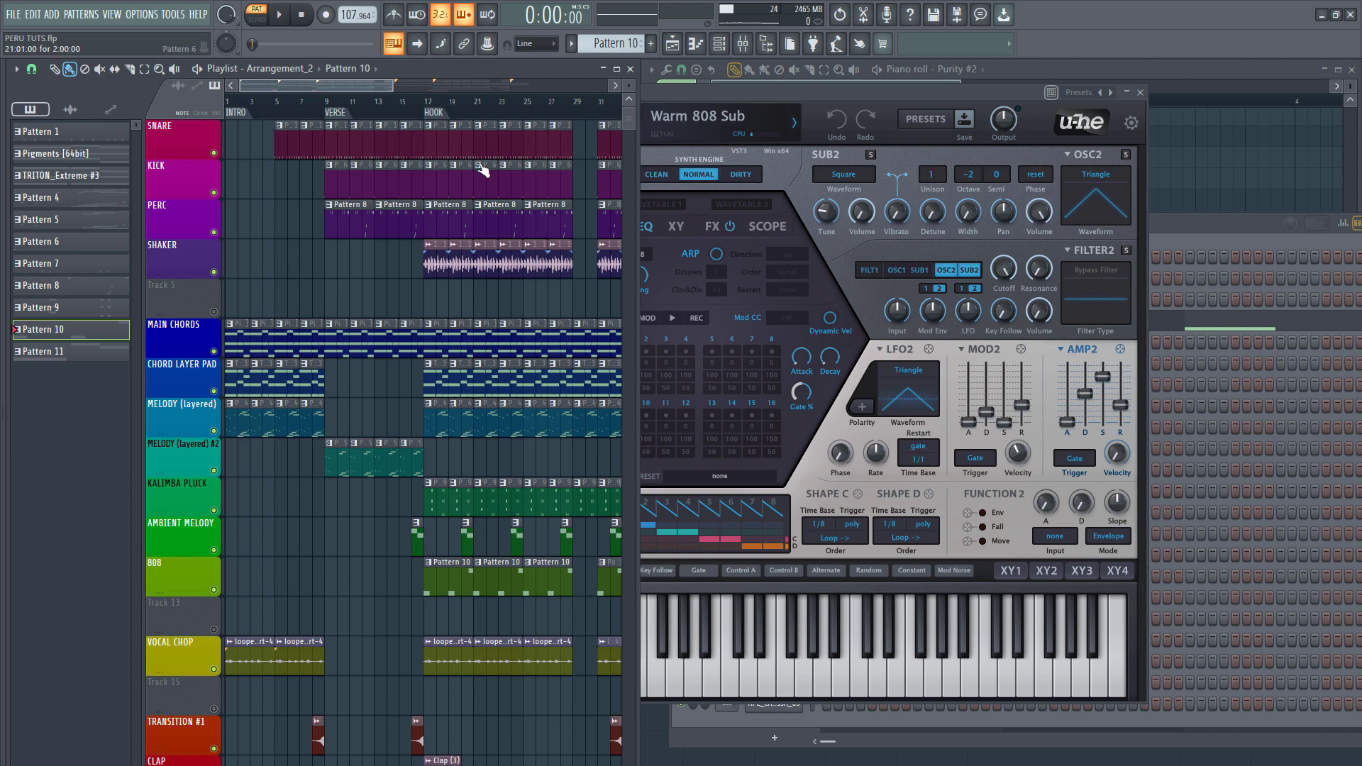
click(424, 102)
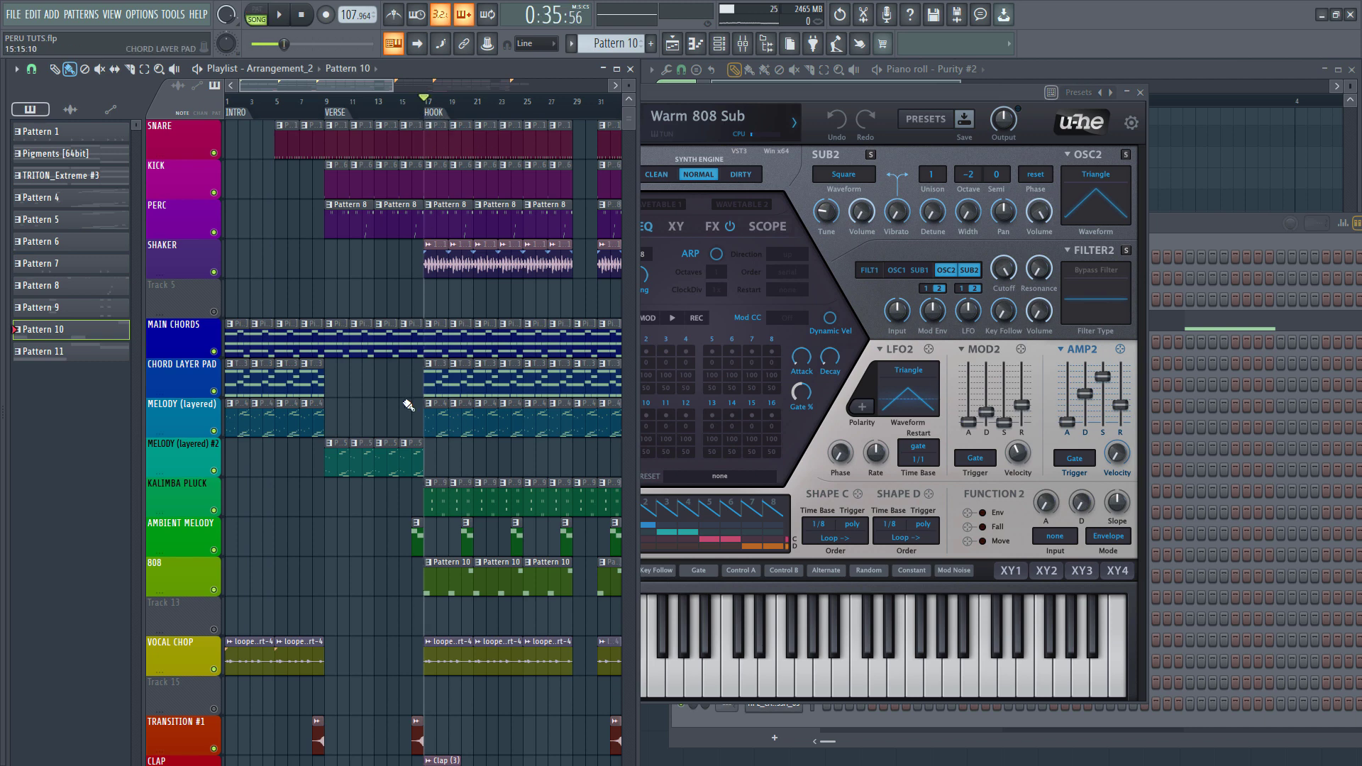
right_click(214, 590)
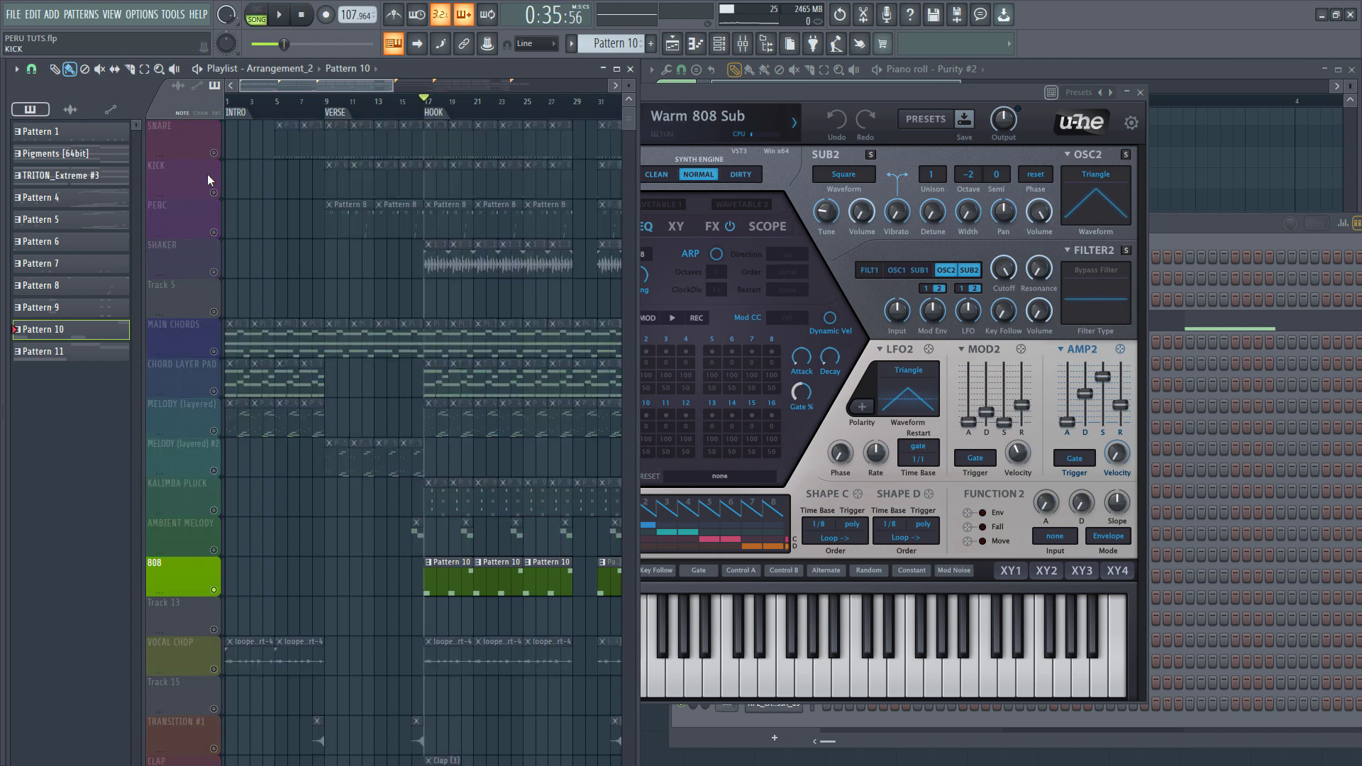
Unmute SNARE, KICK, PERC and SHAKER, then play the hook from bar 17 and stop.
click(213, 153)
click(214, 192)
click(213, 232)
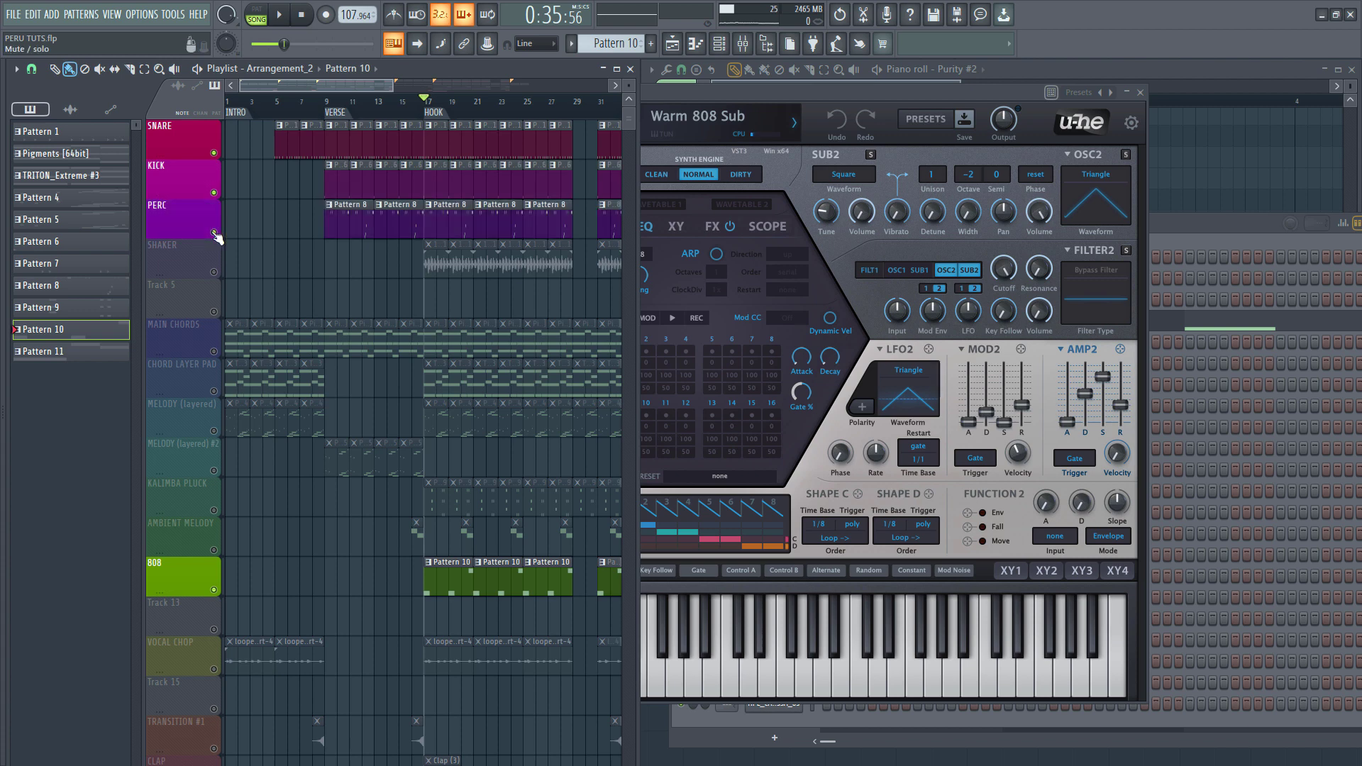
click(214, 273)
key(space)
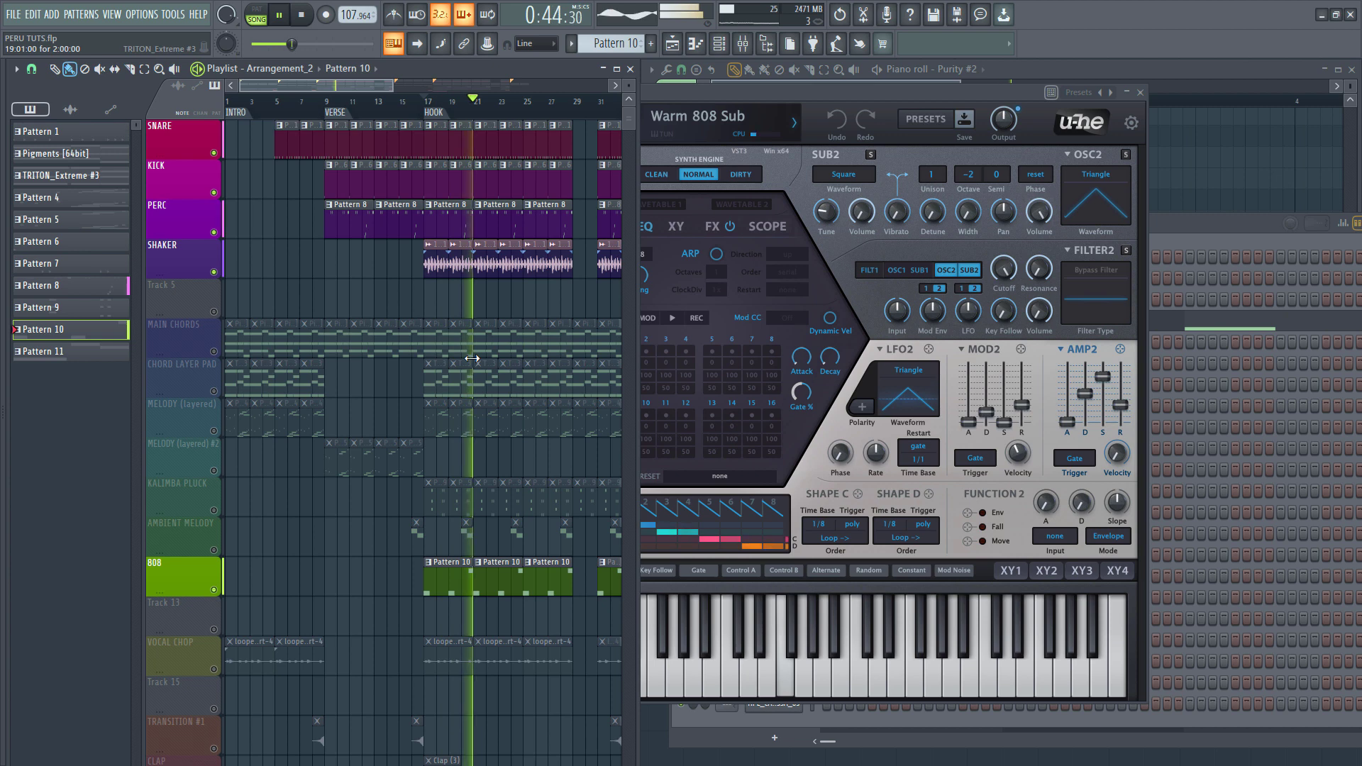
key(space)
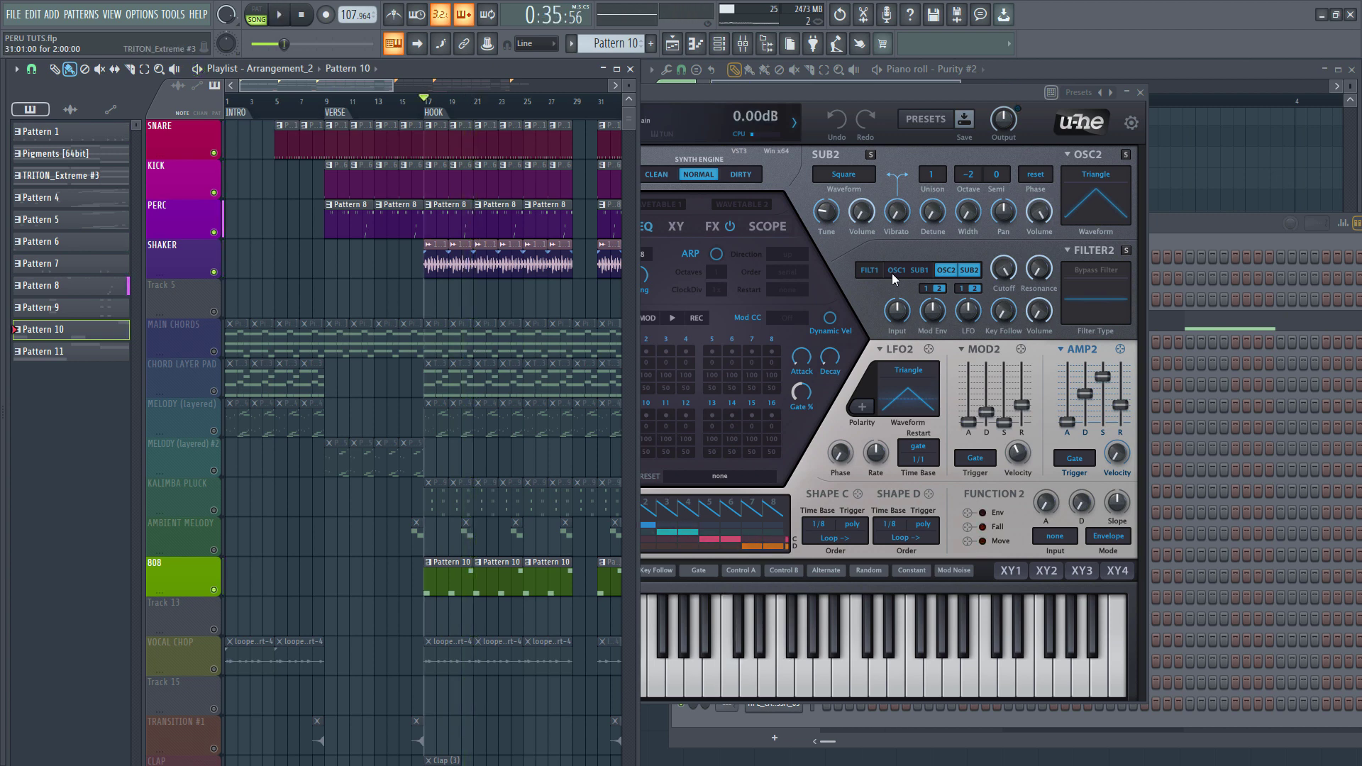
Bring the Hive 2 window forward and expand its detailed plugin settings header.
click(812, 113)
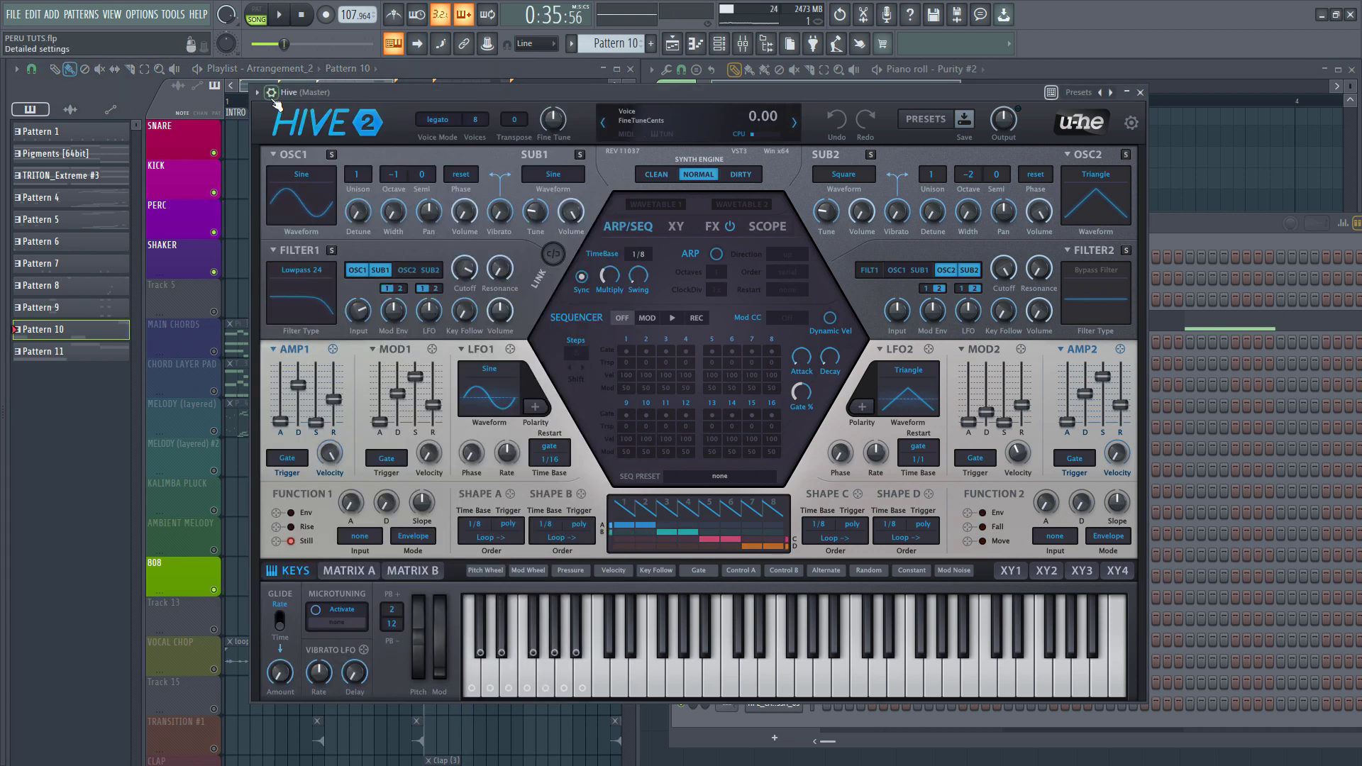
click(256, 93)
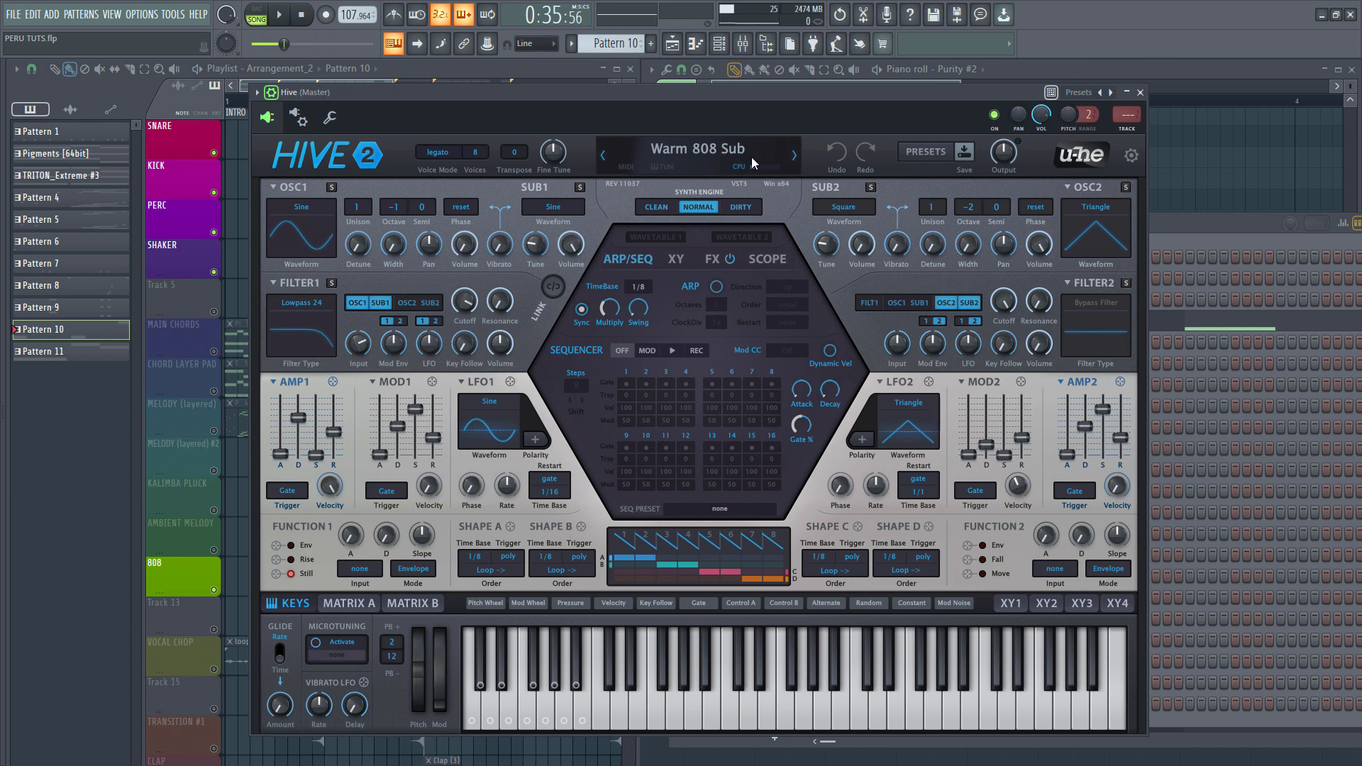
Close the Hive (Master) plugin window.
click(1139, 92)
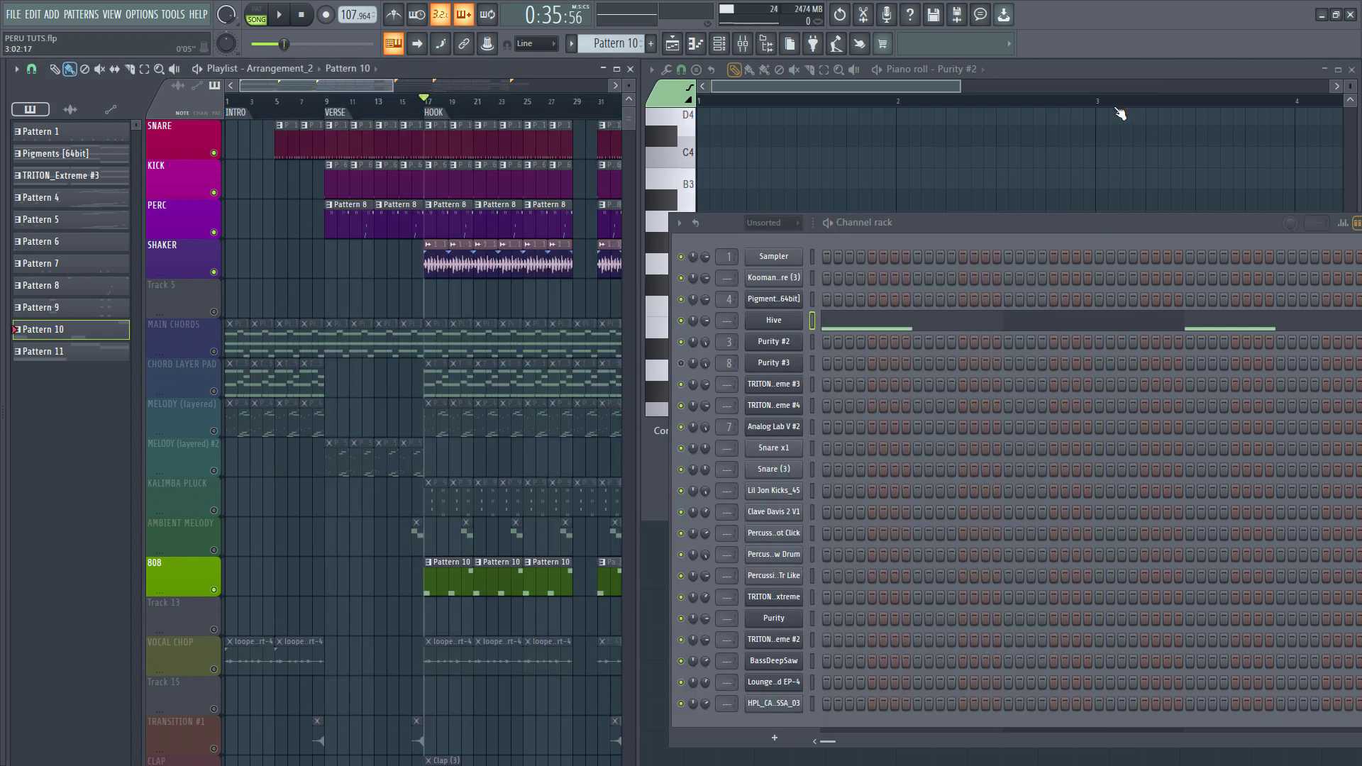